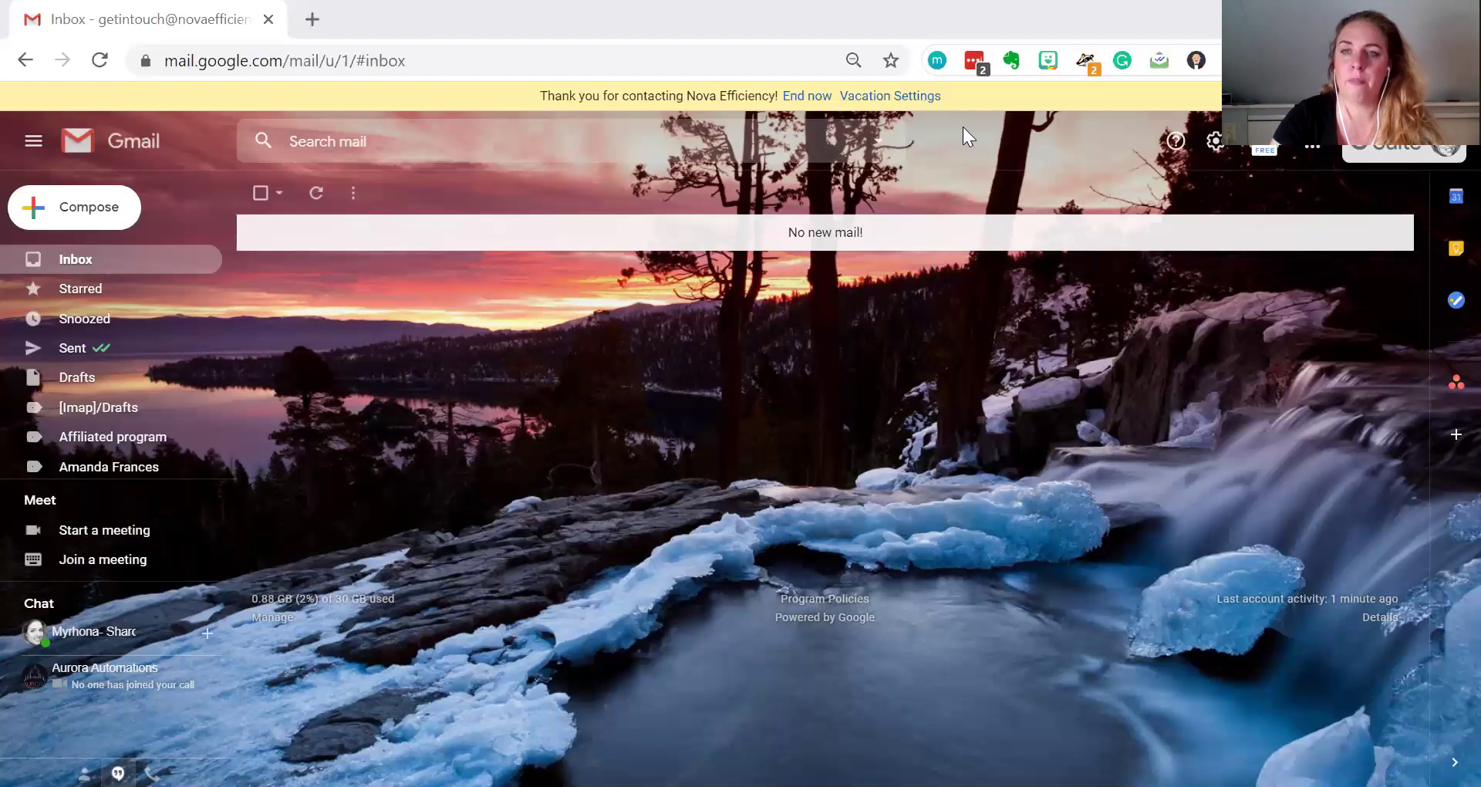
Step: Open the quick settings and review the density, theme, inbox type and reading pane options
left_click(1219, 147)
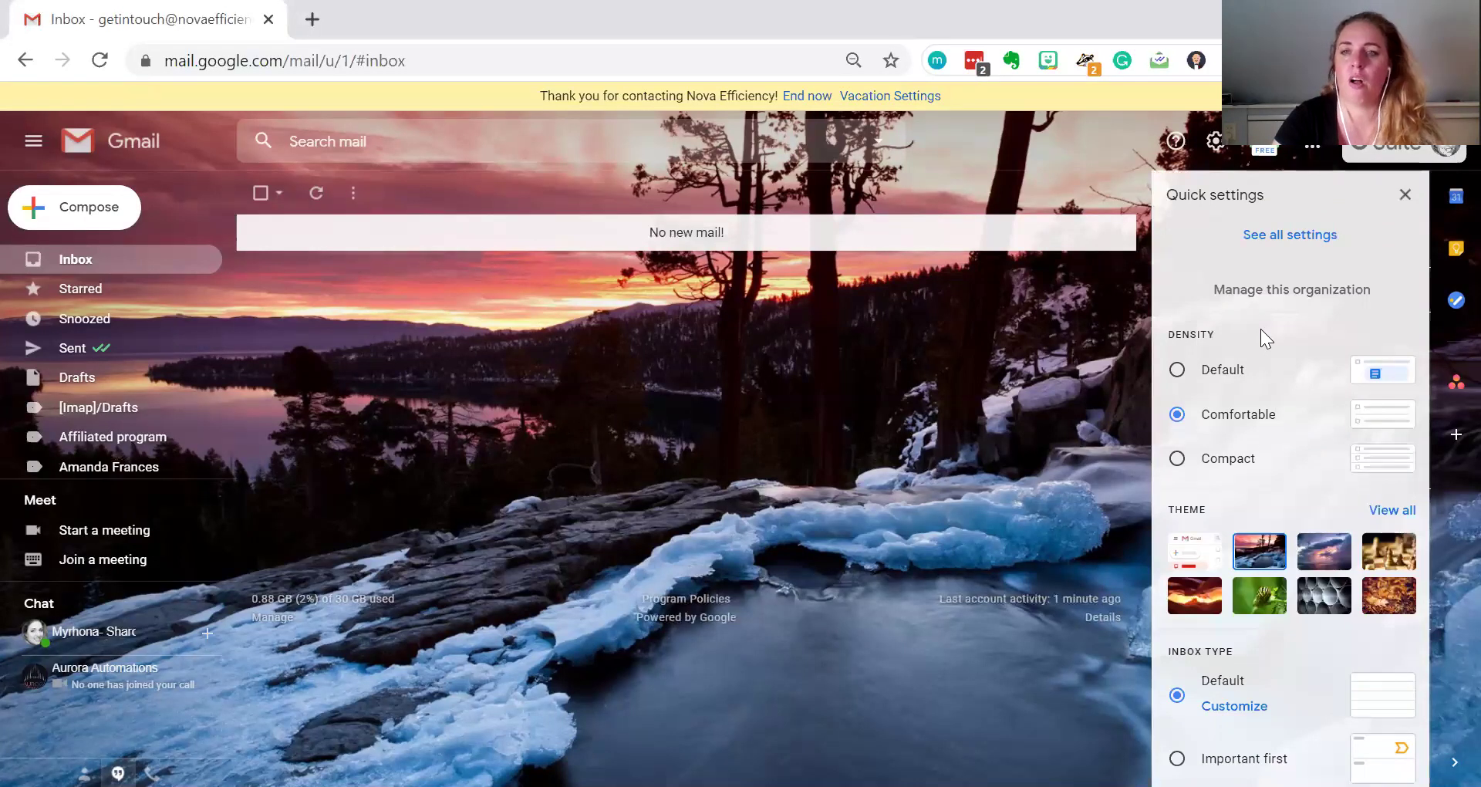
scroll(1260, 332, "down", 3)
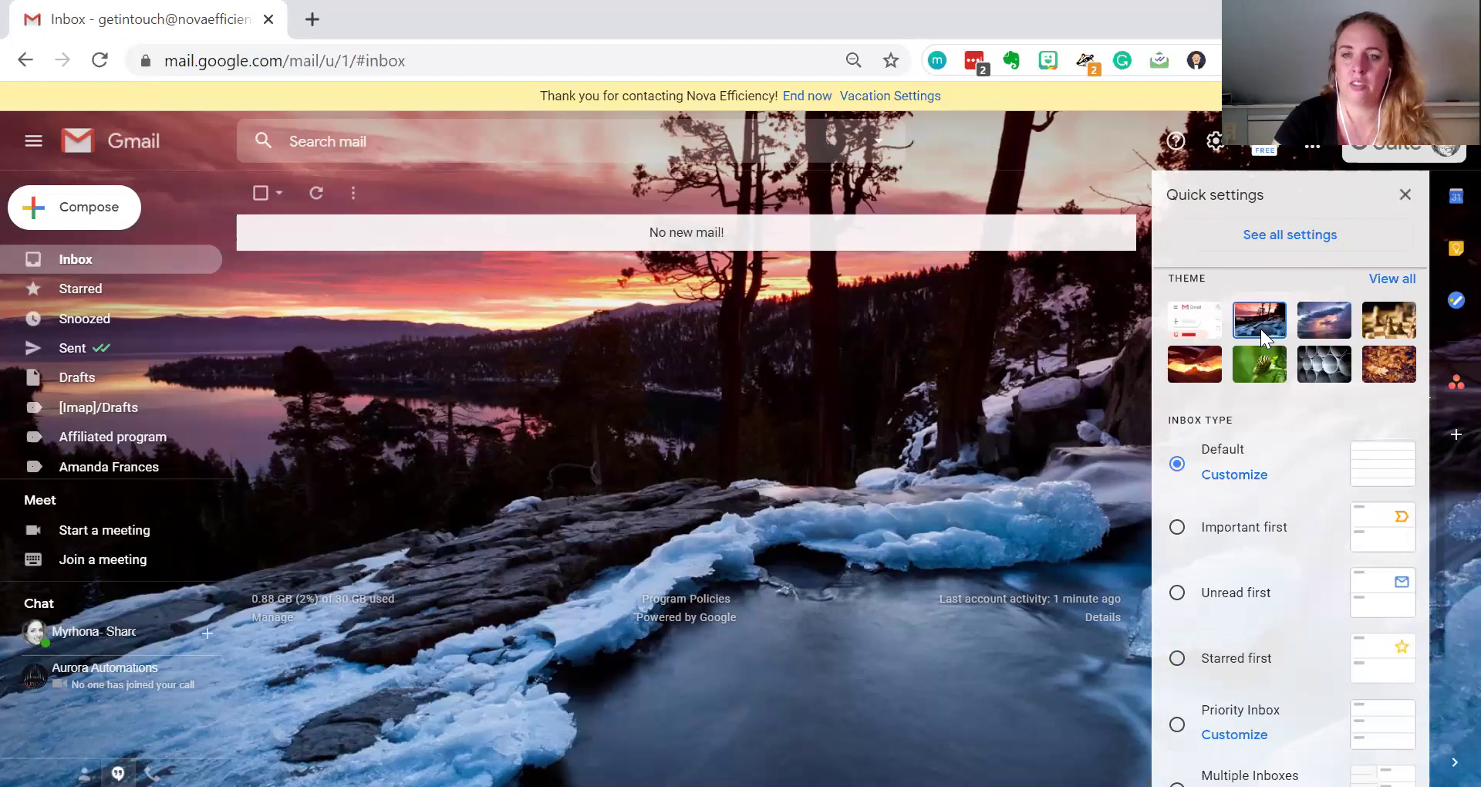
scroll(1261, 339, "down", 4)
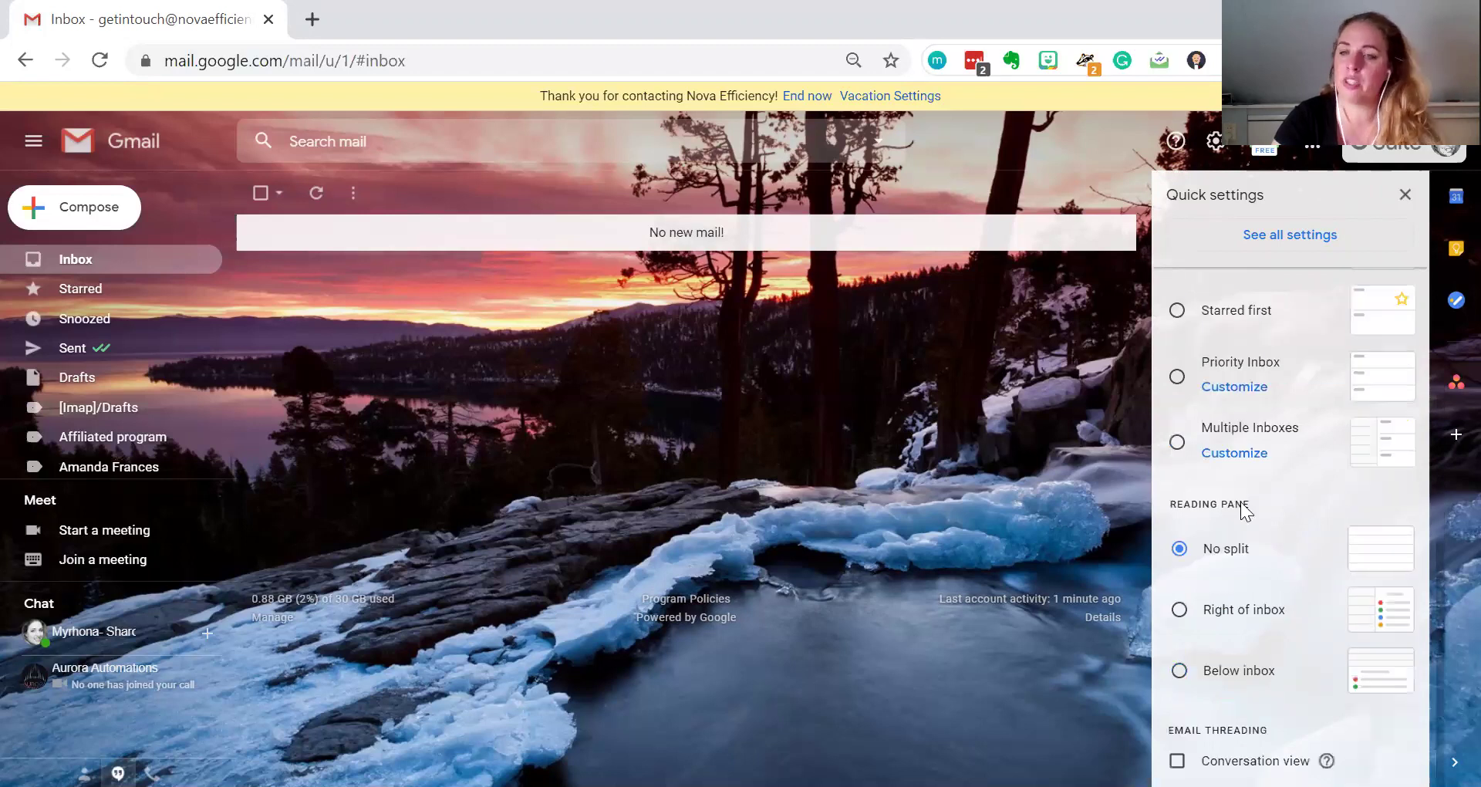
scroll(1266, 518, "up", 2)
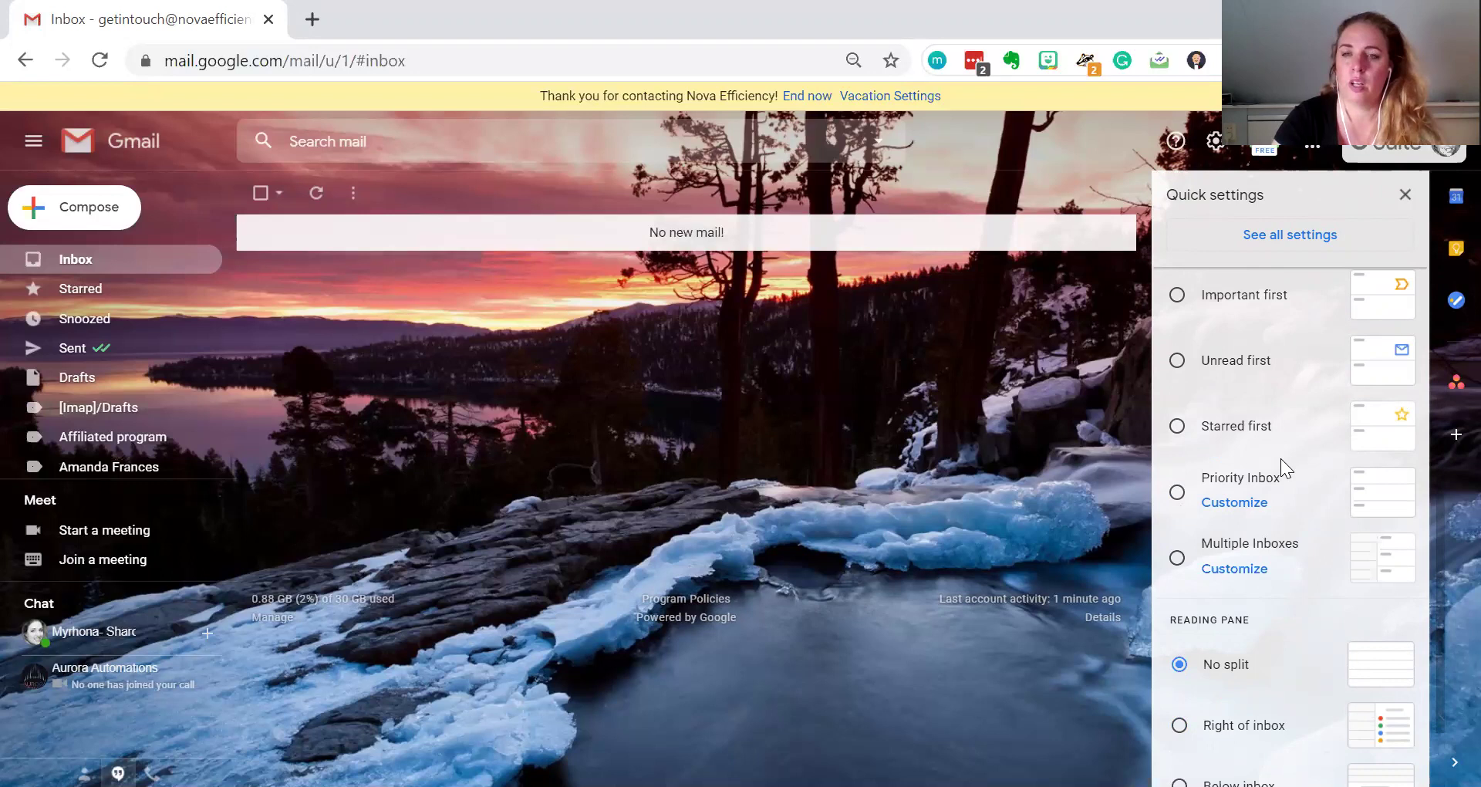
scroll(1281, 458, "up", 2)
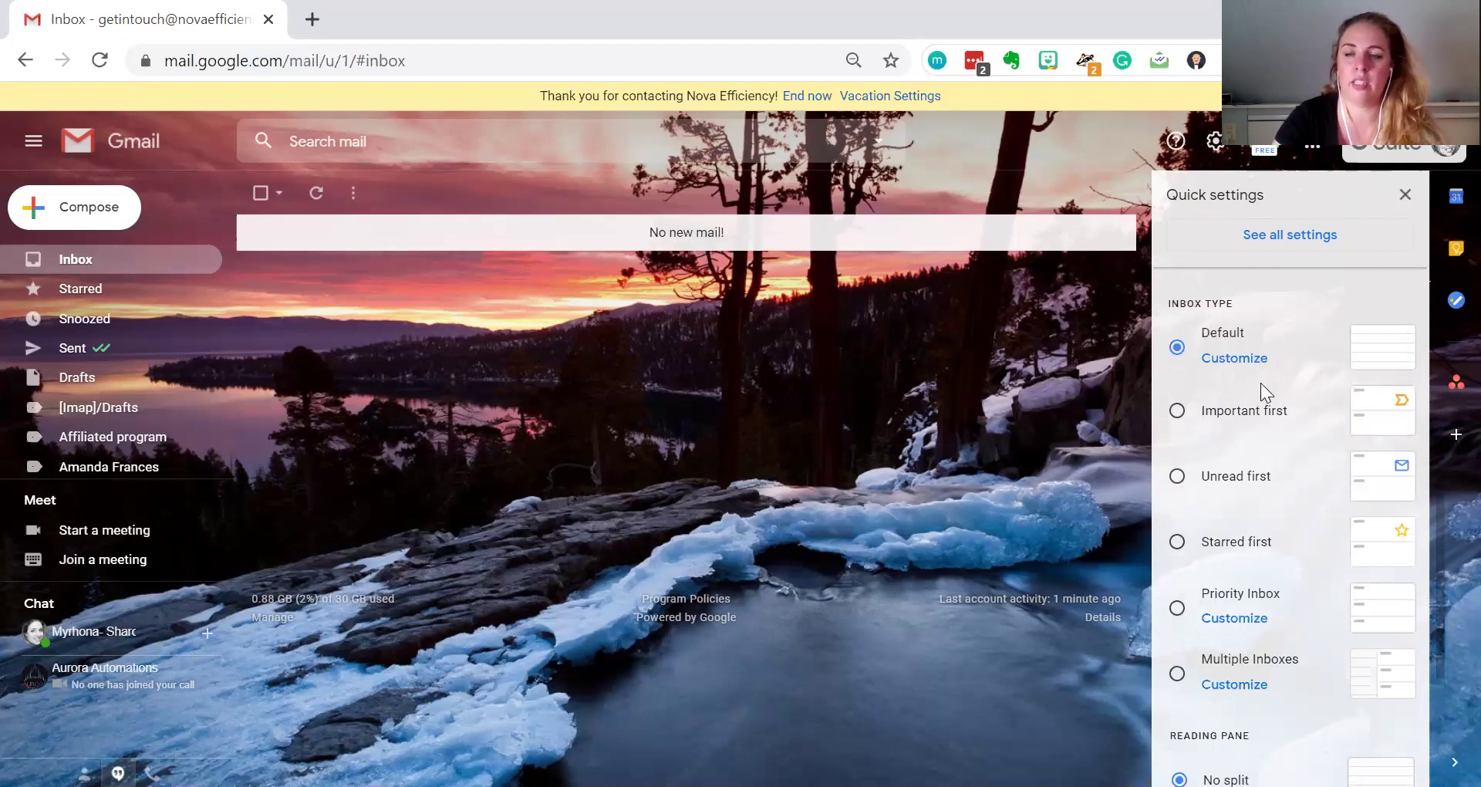
scroll(1273, 380, "up", 4)
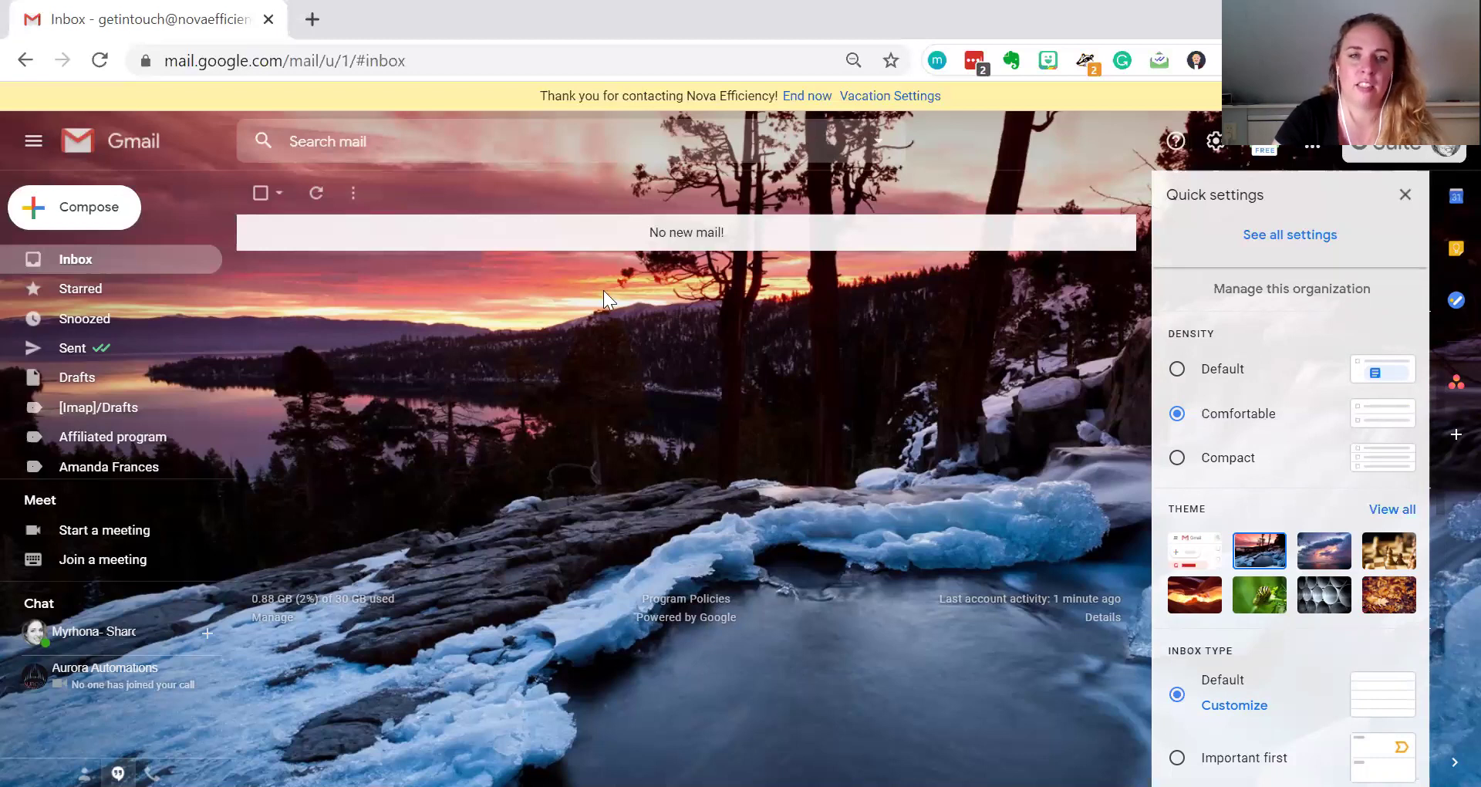
Step: Open the full settings and inspect the choices for maximum page size and the Undo Send cancellation period
left_click(1301, 239)
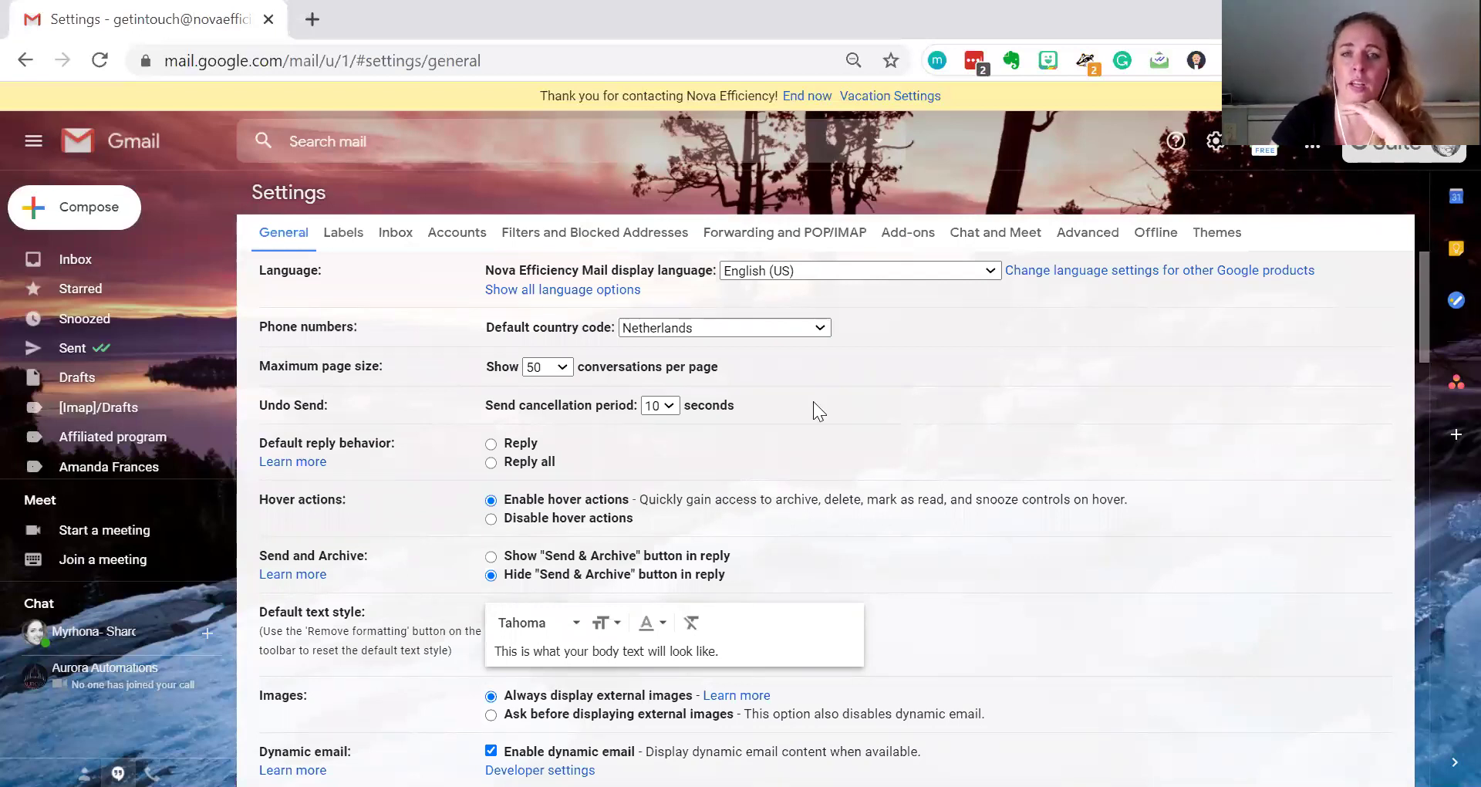
left_click(563, 368)
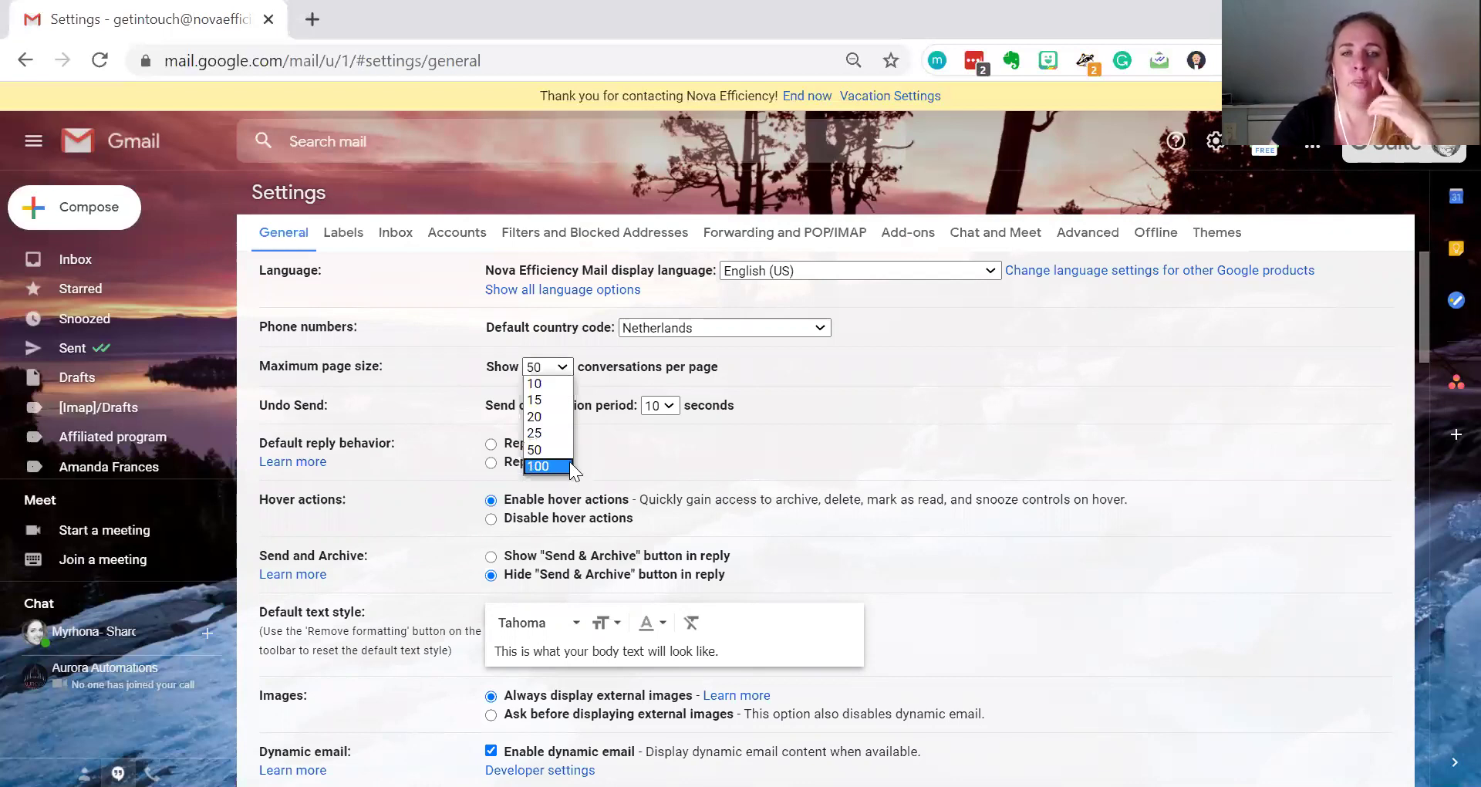
left_click(804, 376)
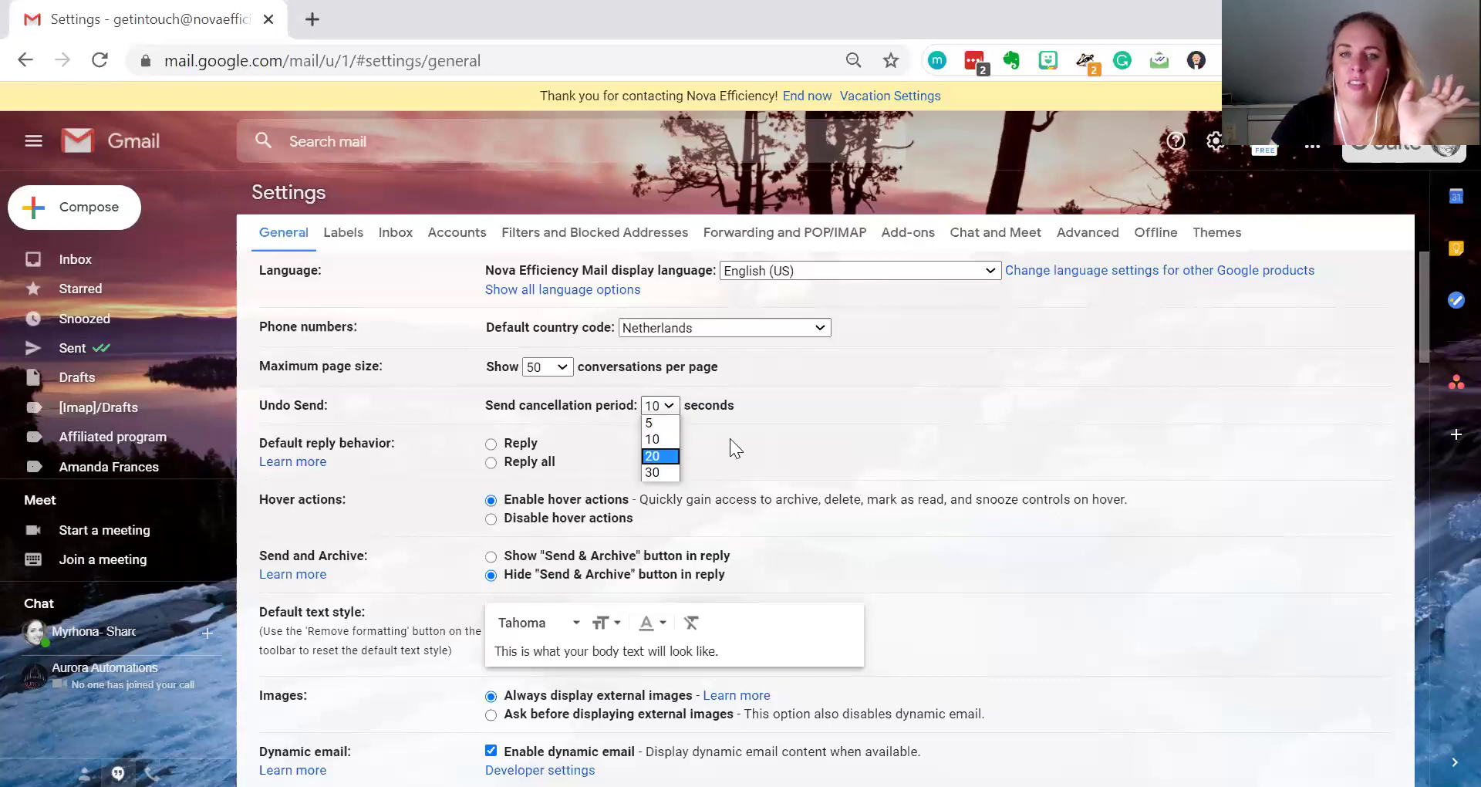
left_click(769, 413)
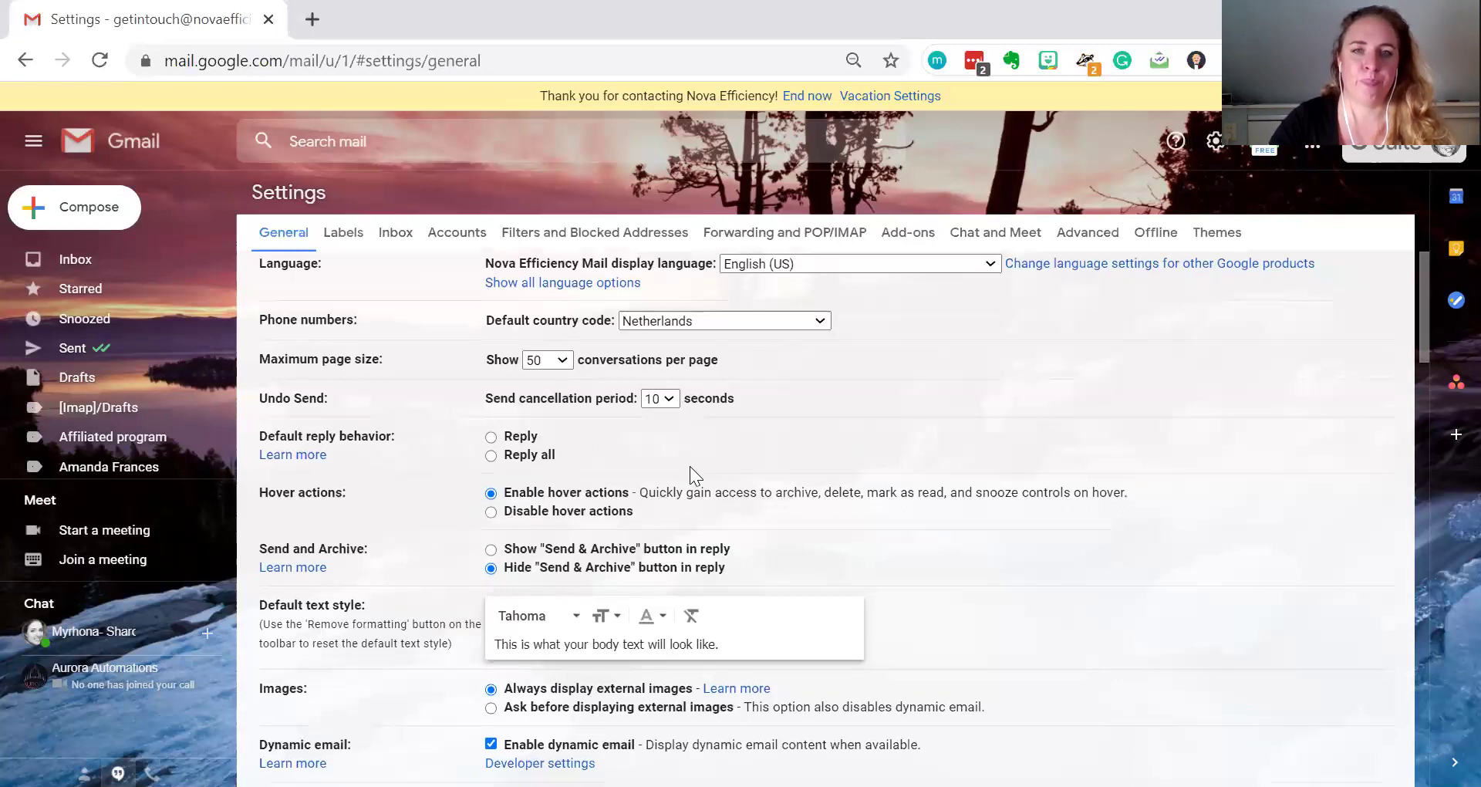
Step: Review the General settings for images, grammar, spelling, Smart Compose, conversation view, nudges and desktop notifications
scroll(690, 466, "down", 5)
scroll(685, 471, "up", 2)
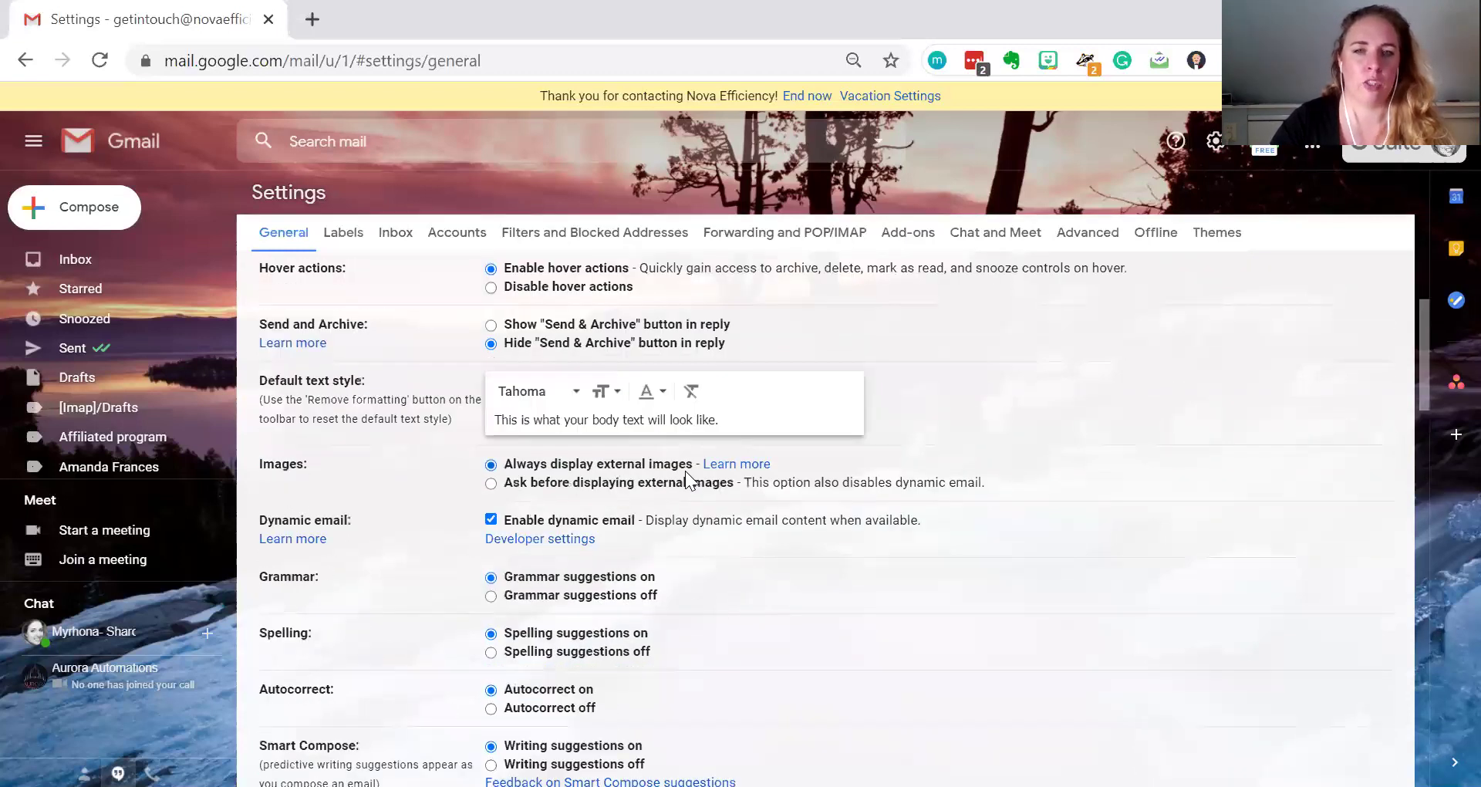
scroll(685, 471, "down", 2)
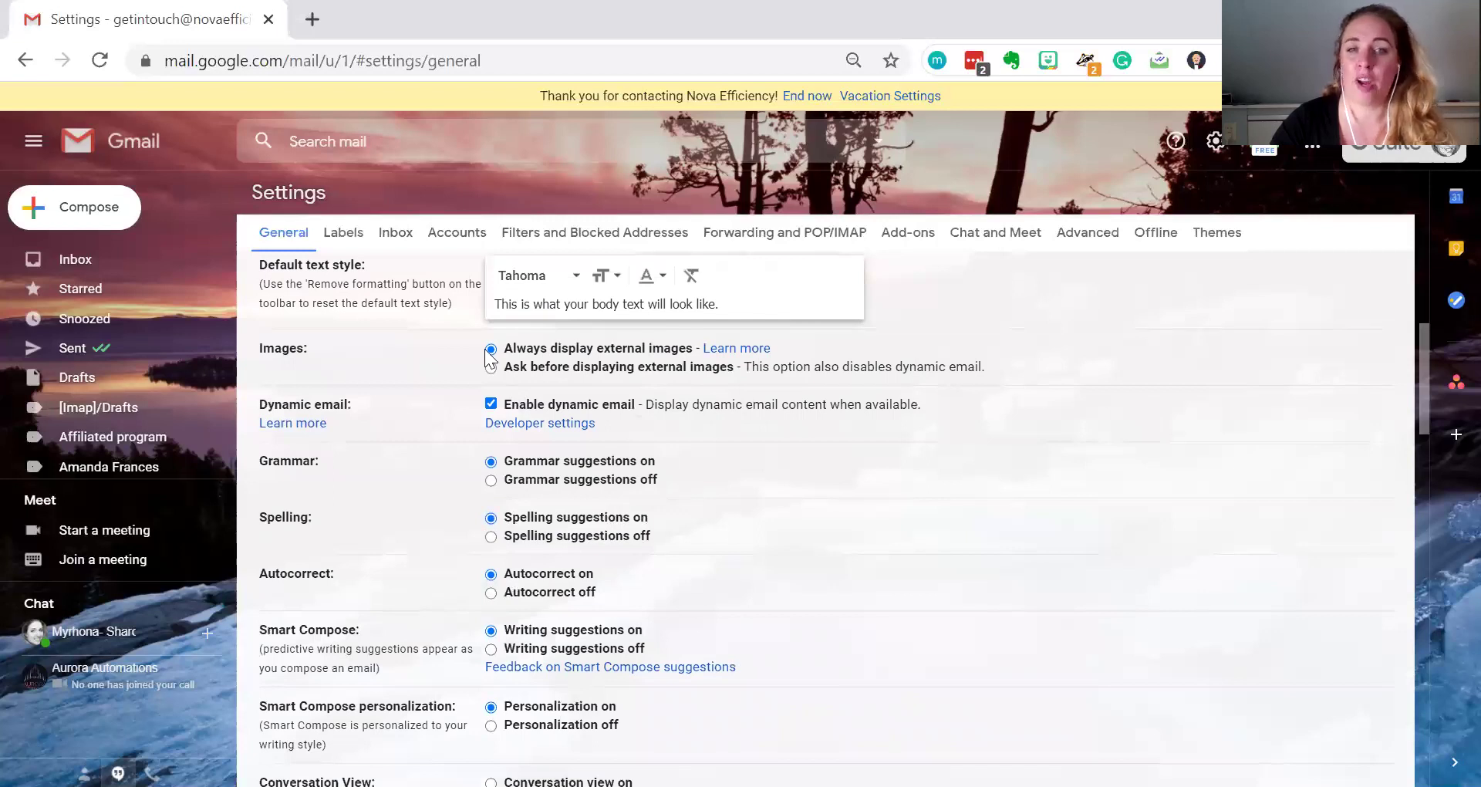
scroll(658, 373, "down", 2)
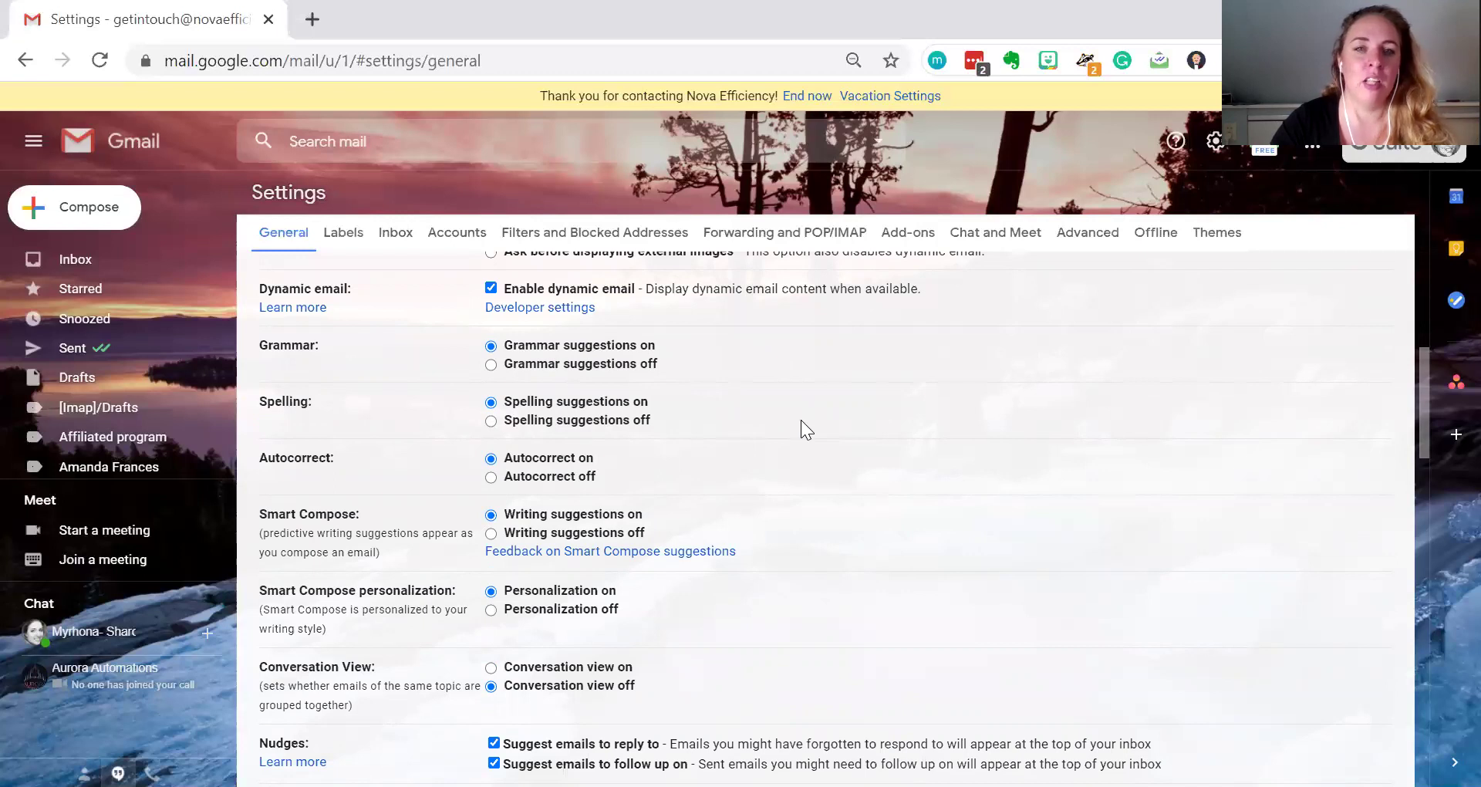
scroll(801, 420, "down", 2)
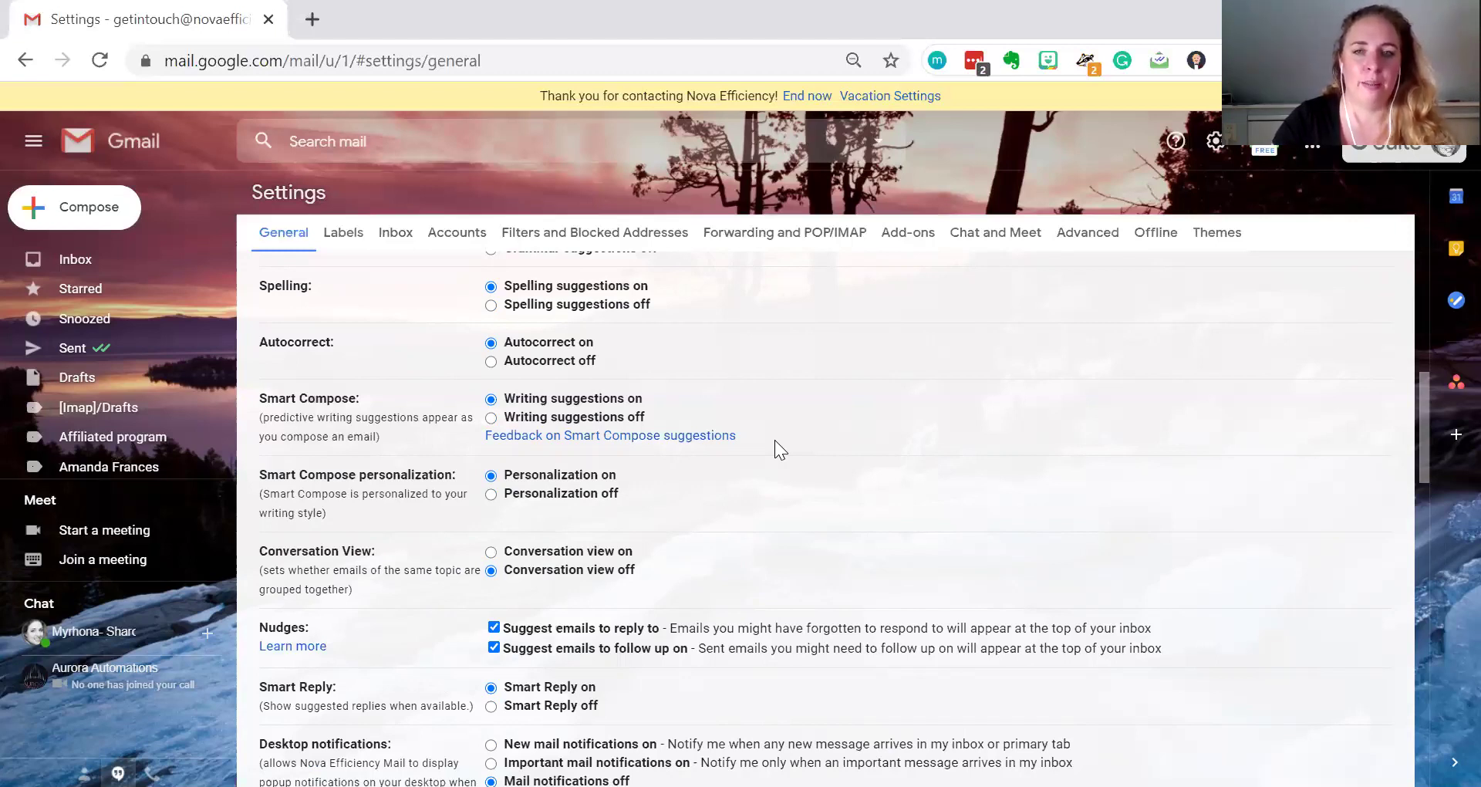
scroll(775, 440, "down", 2)
scroll(1021, 433, "down", 2)
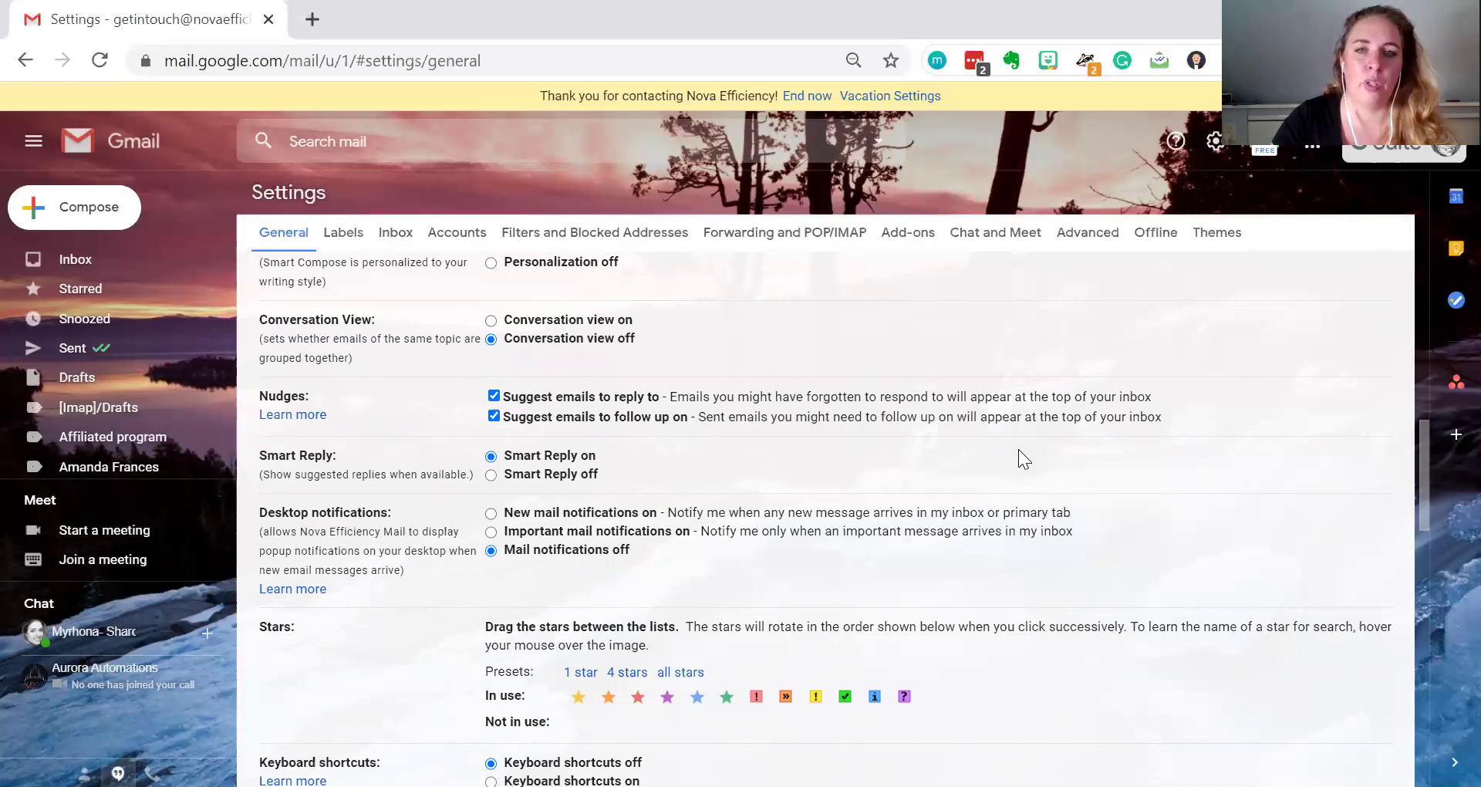
Step: Review the stars, keyboard shortcuts, button labels and auto-complete contact settings, with keyboard shortcuts off
scroll(1018, 448, "down", 5)
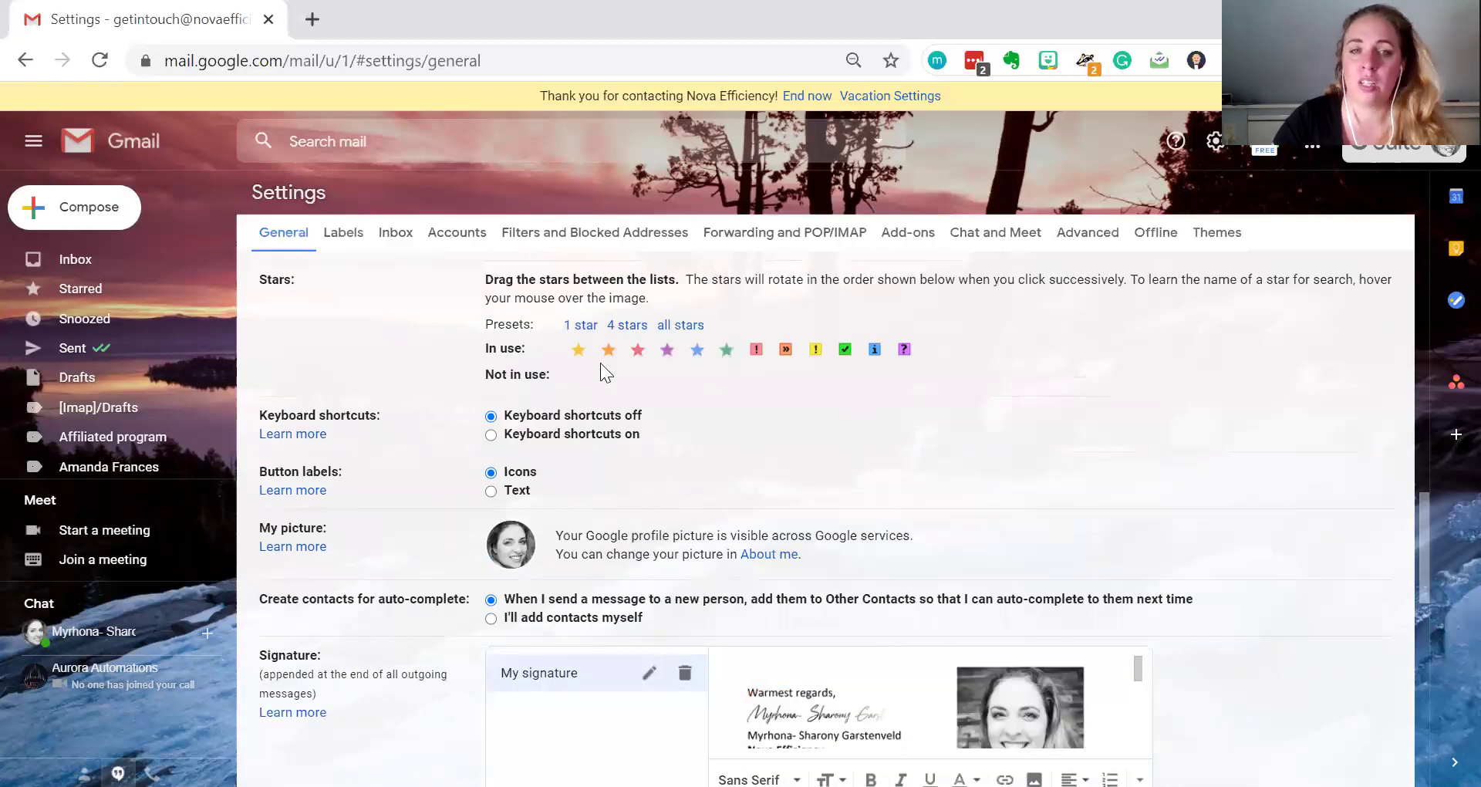
left_click(491, 415)
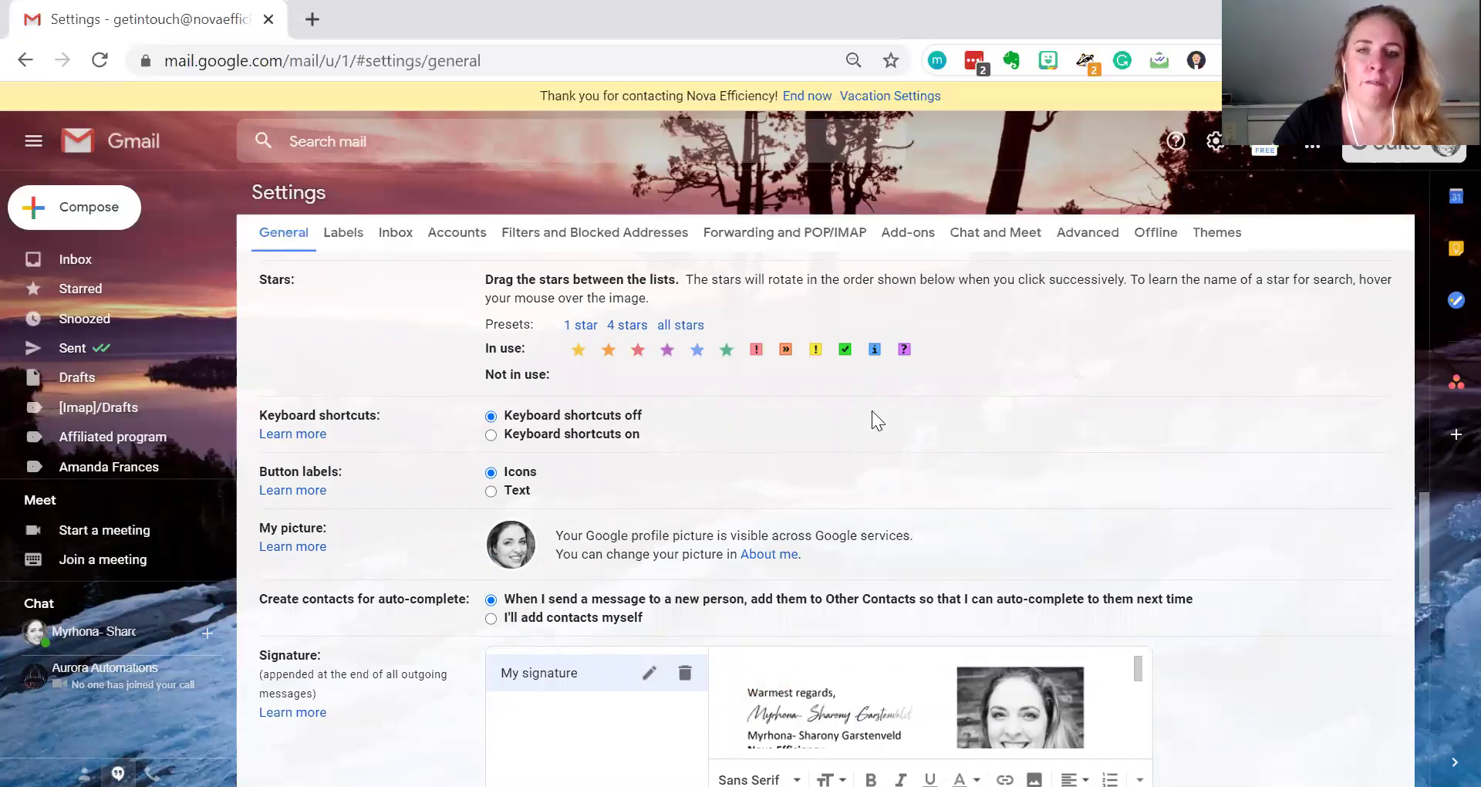
scroll(872, 412, "down", 1)
scroll(872, 412, "down", 1)
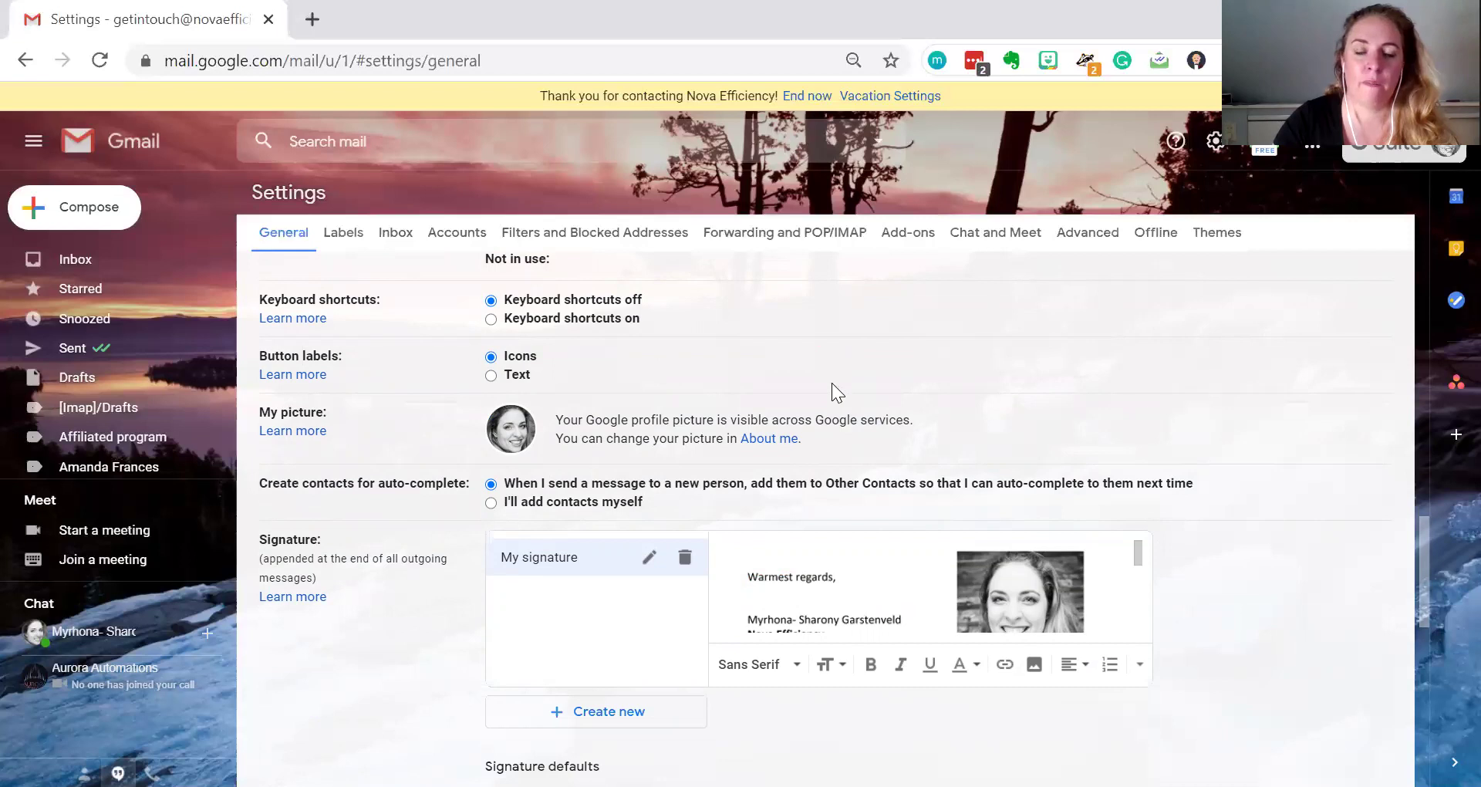
Step: Examine the existing email signature from its greeting and photo through the logo, contact links and social media icons
scroll(832, 383, "down", 2)
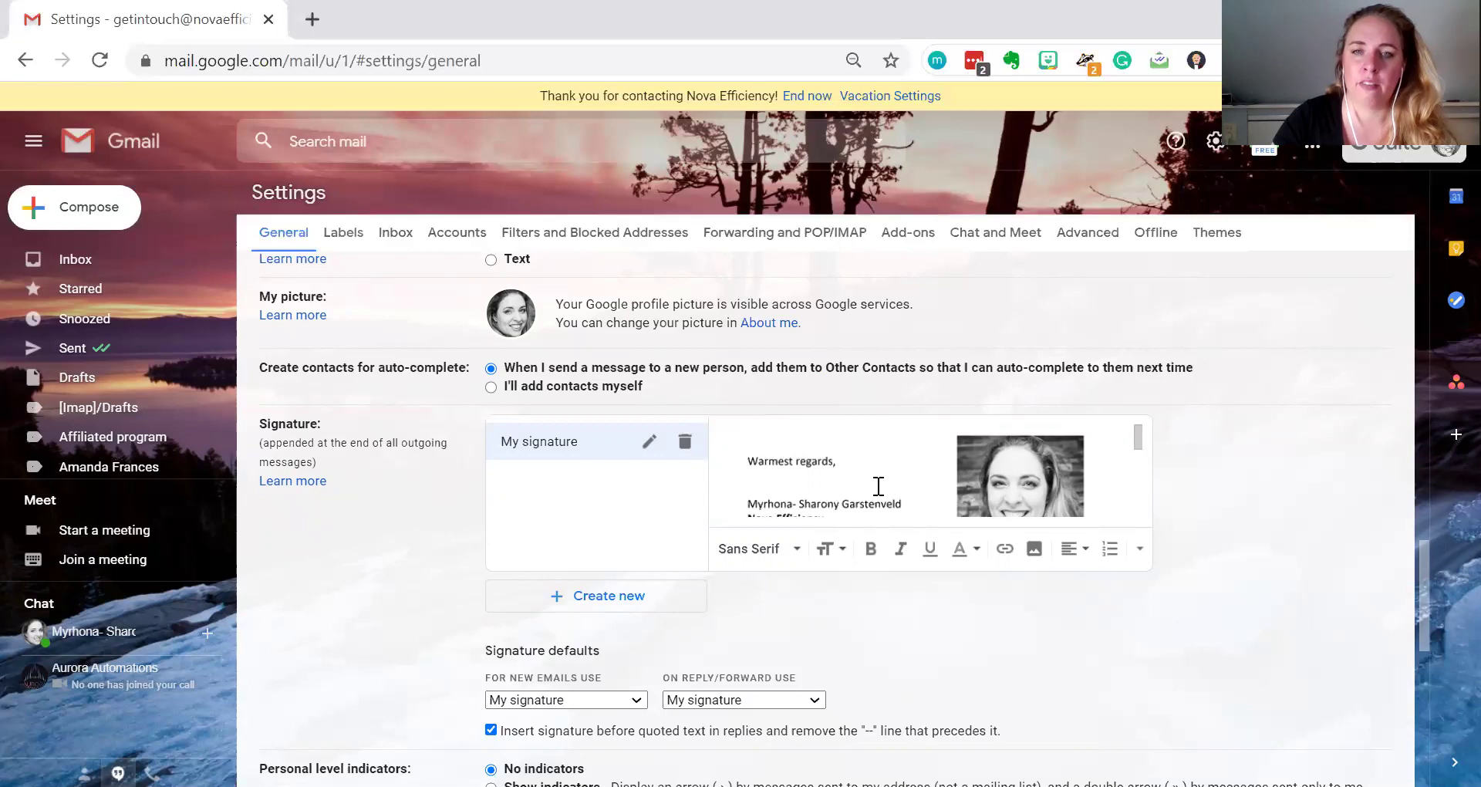
scroll(878, 486, "down", 2)
scroll(878, 486, "up", 2)
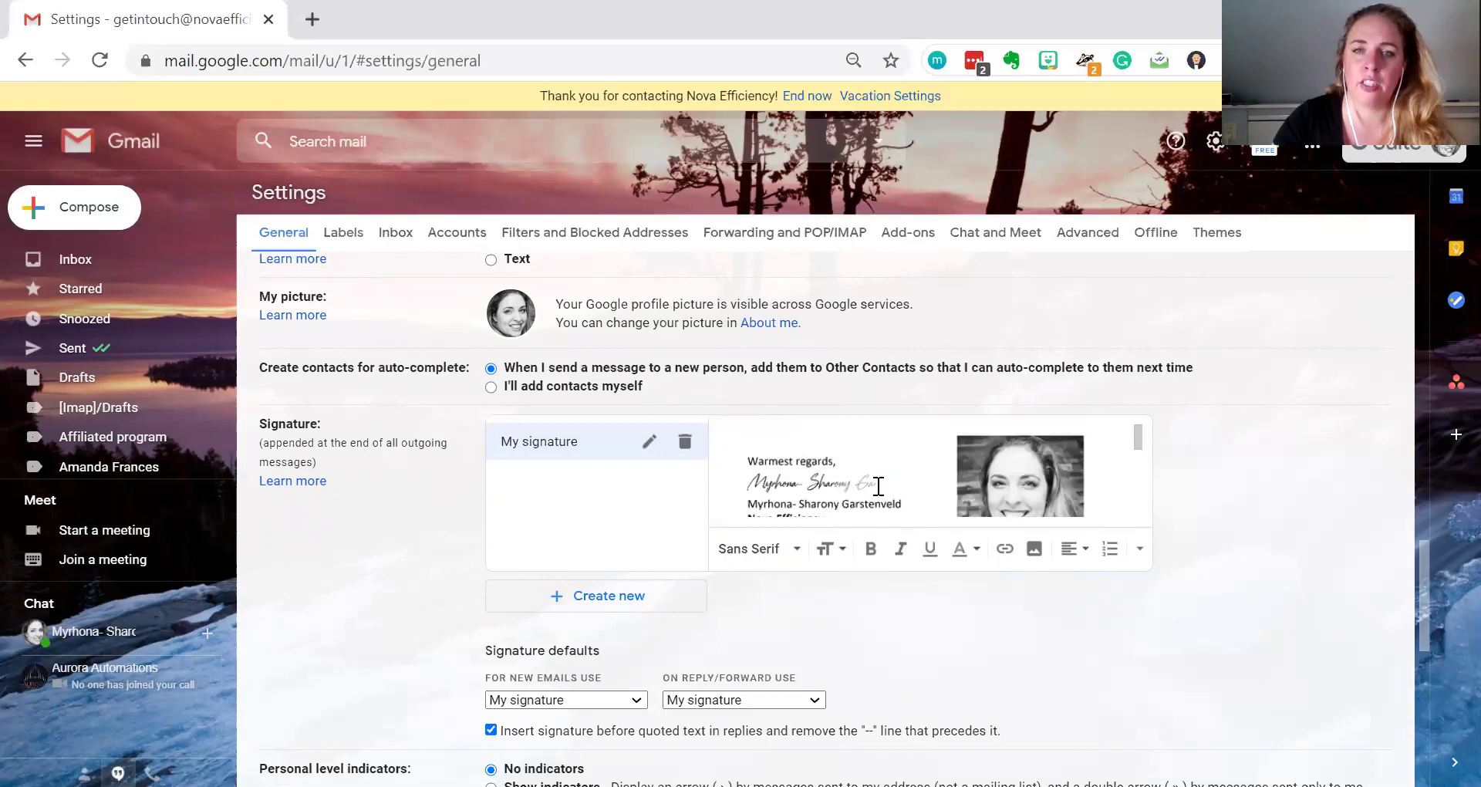
scroll(873, 486, "down", 3)
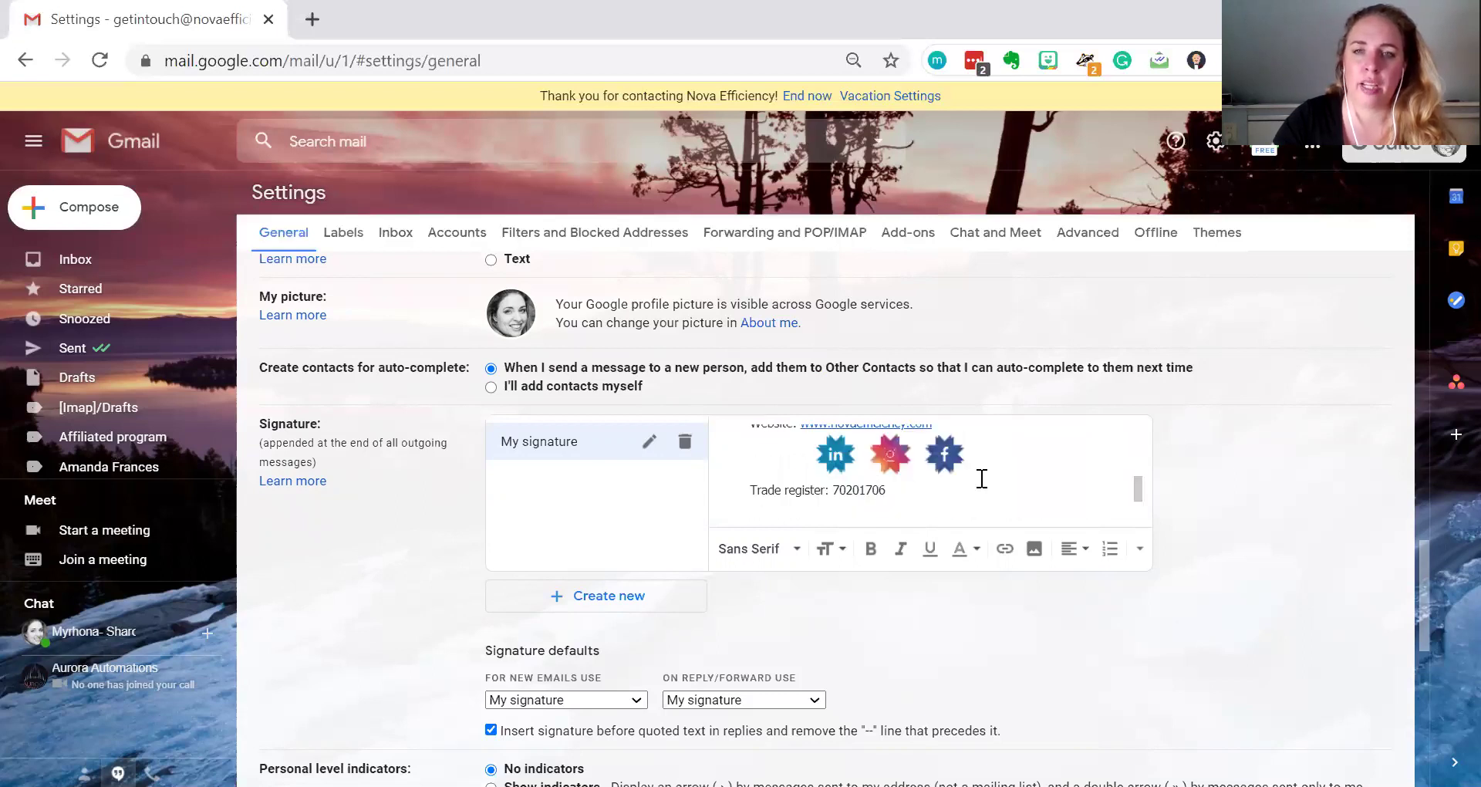
scroll(871, 483, "up", 1)
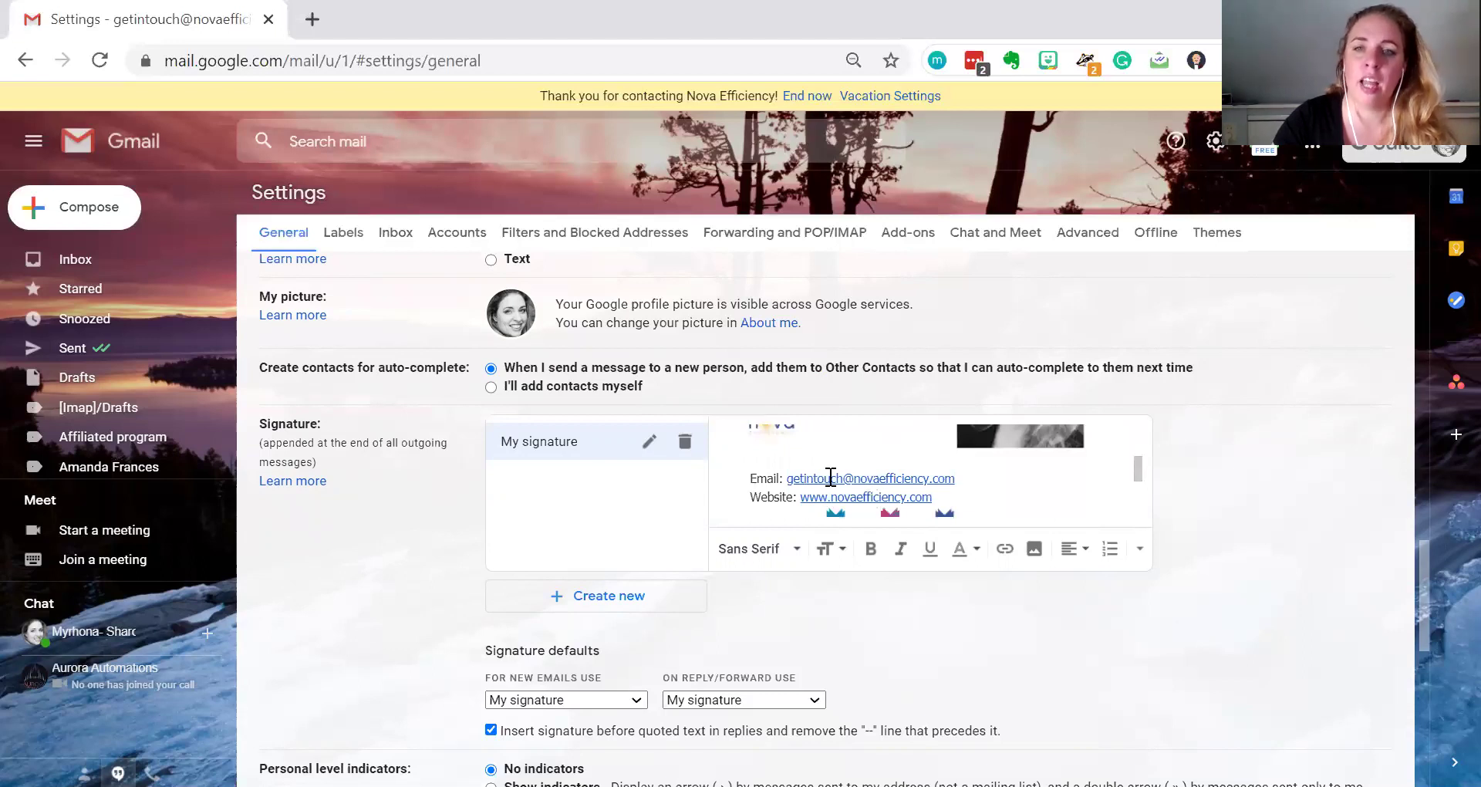
scroll(1054, 463, "down", 1)
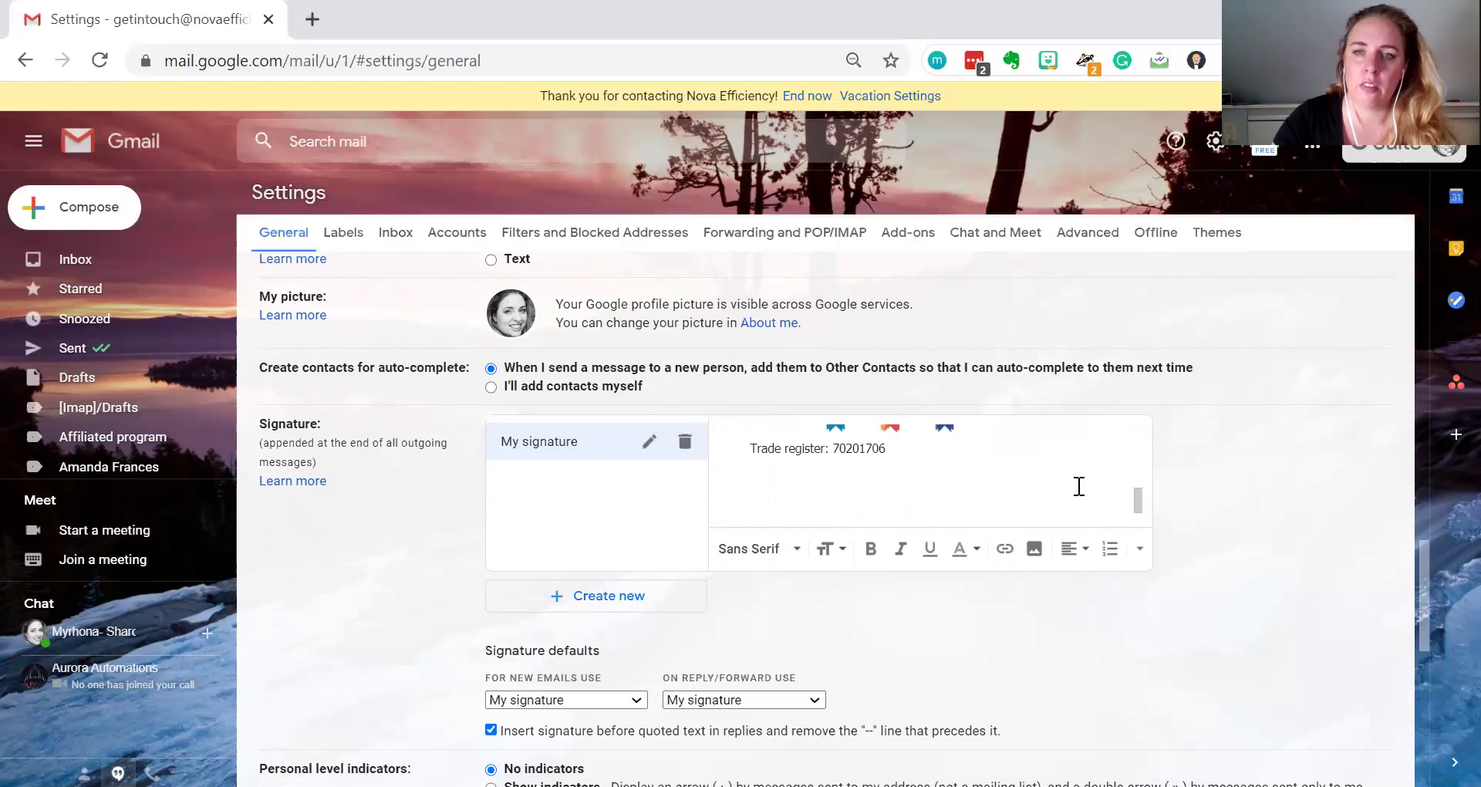
scroll(1080, 486, "up", 1)
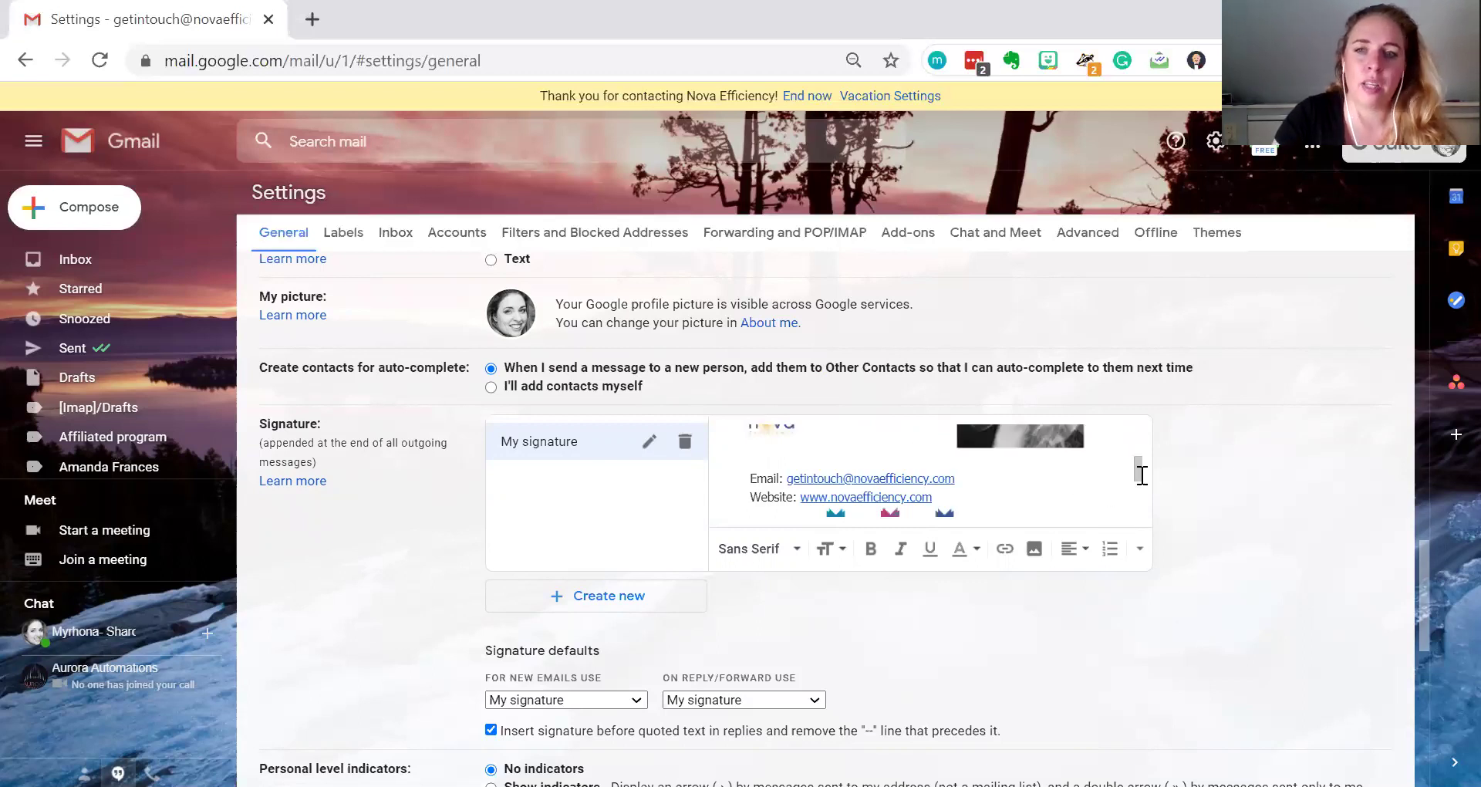
scroll(1140, 476, "down", 1)
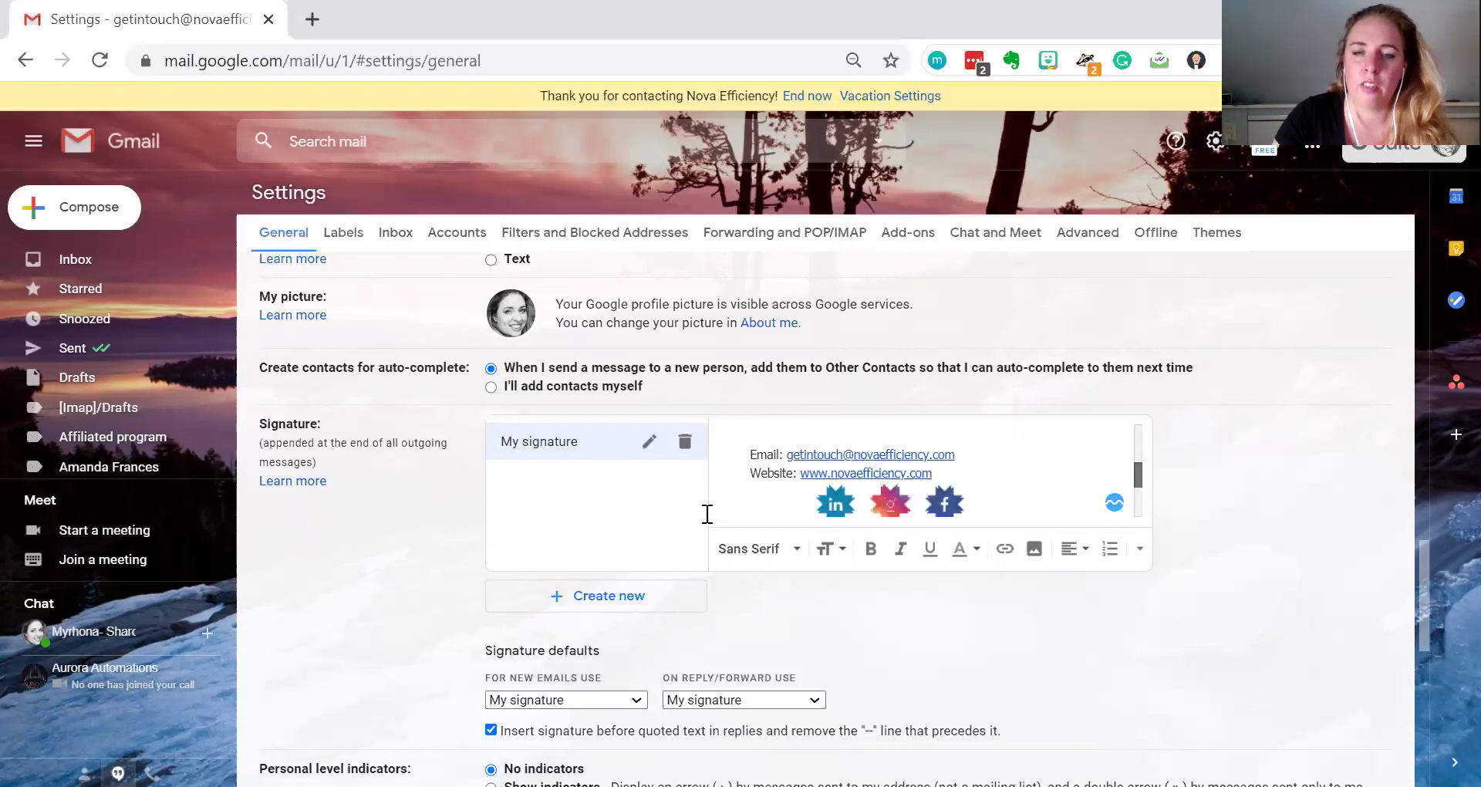
scroll(813, 516, "down", 2)
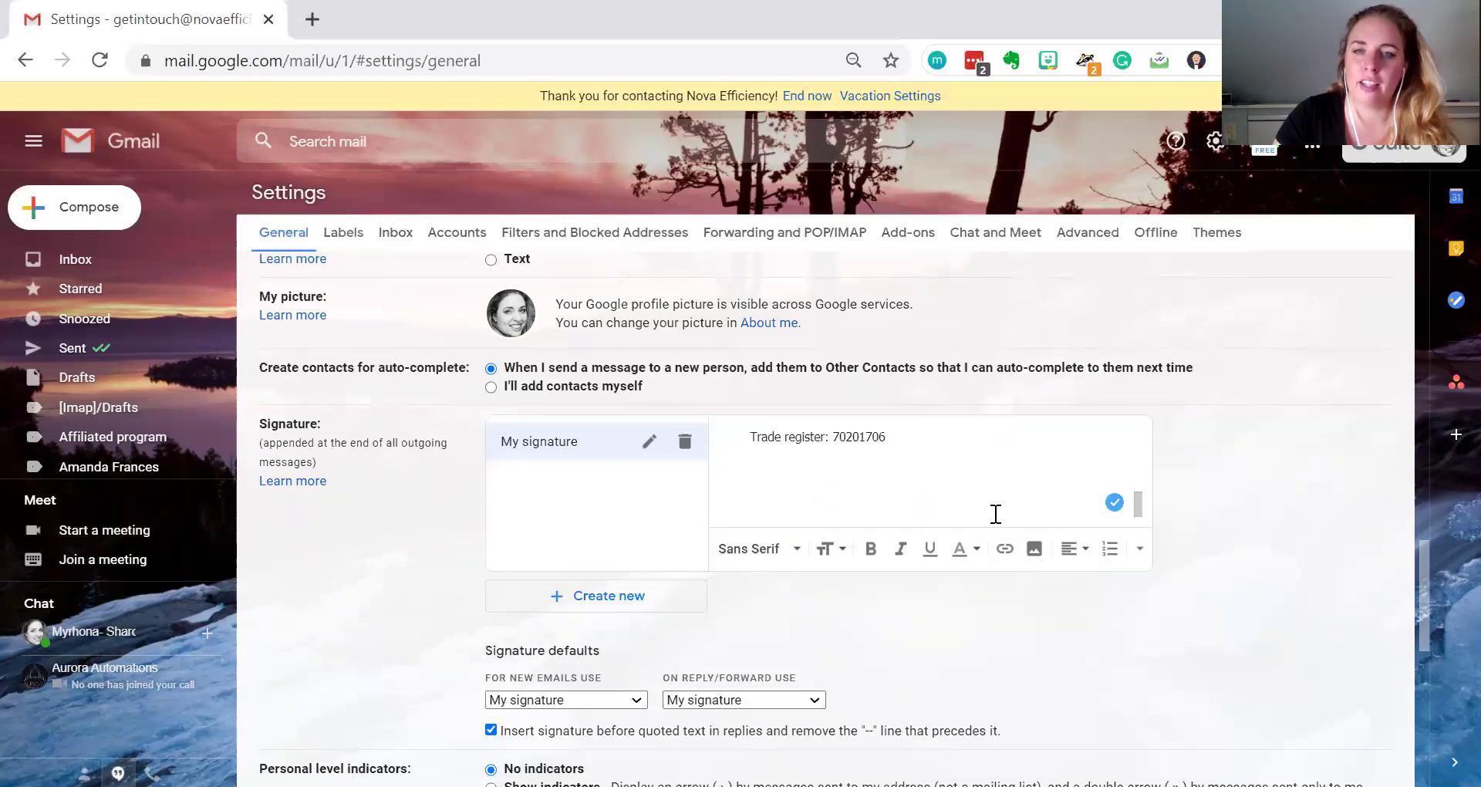
scroll(995, 512, "up", 3)
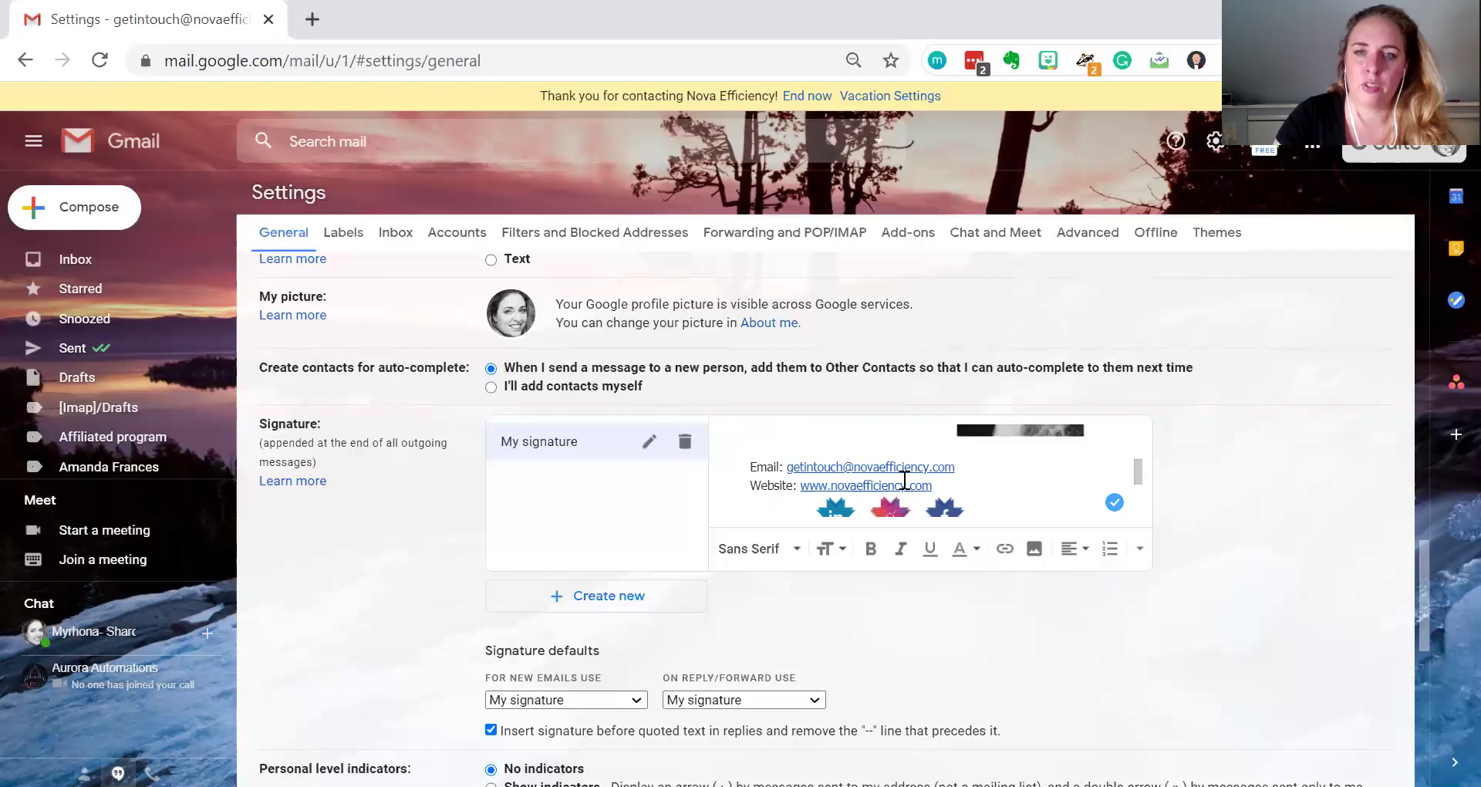
scroll(904, 479, "down", 2)
scroll(830, 529, "up", 2)
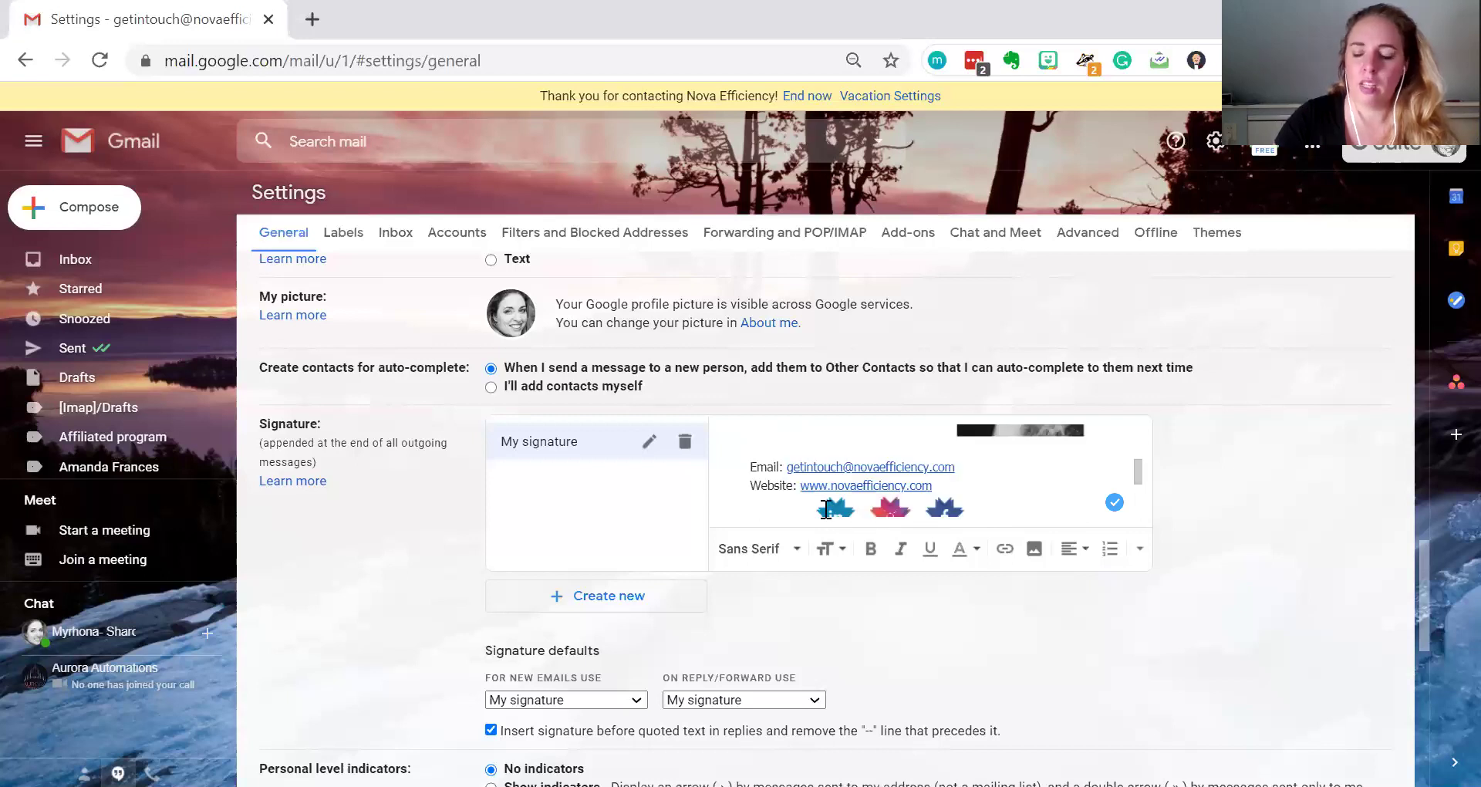
scroll(826, 509, "up", 1)
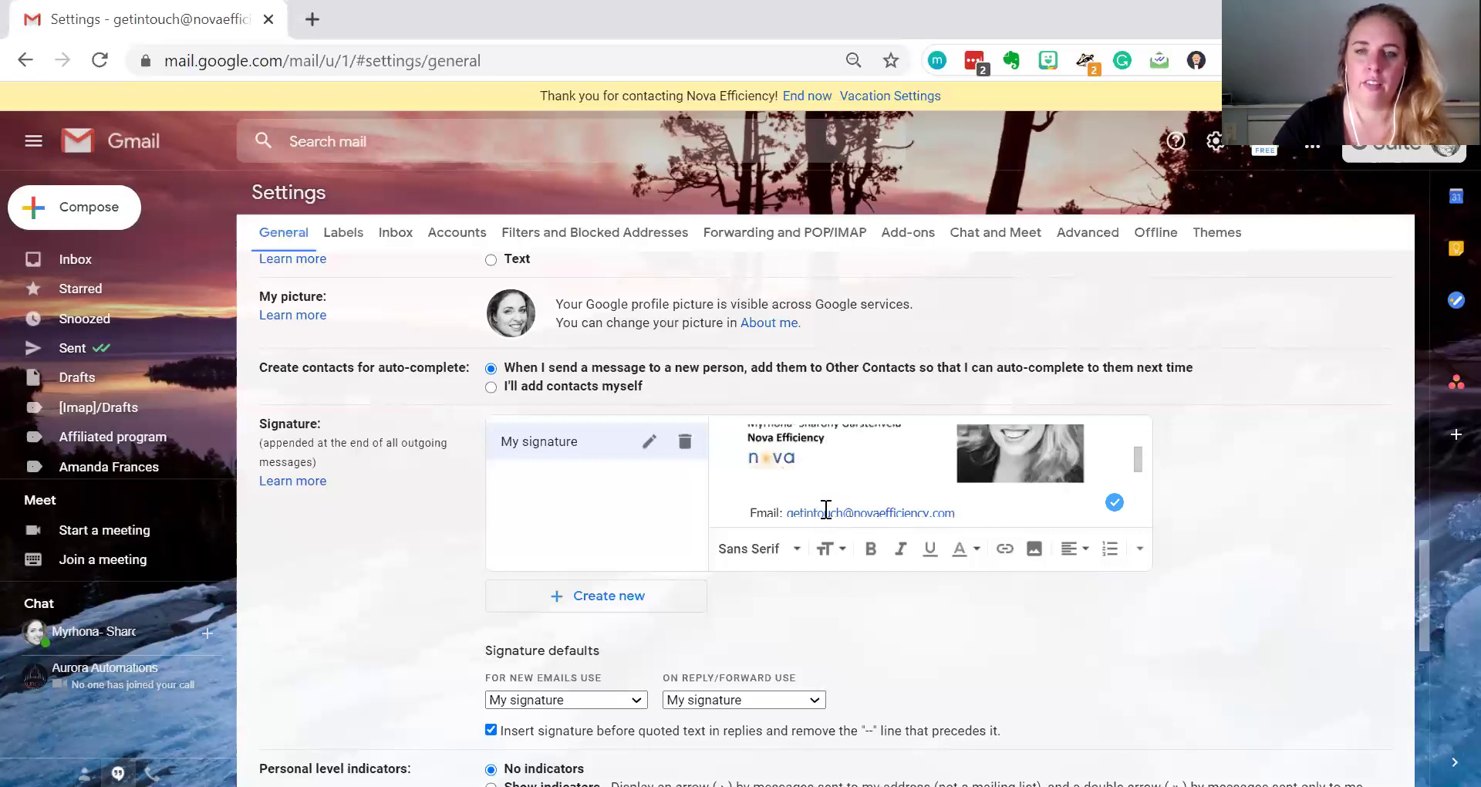
scroll(826, 509, "down", 3)
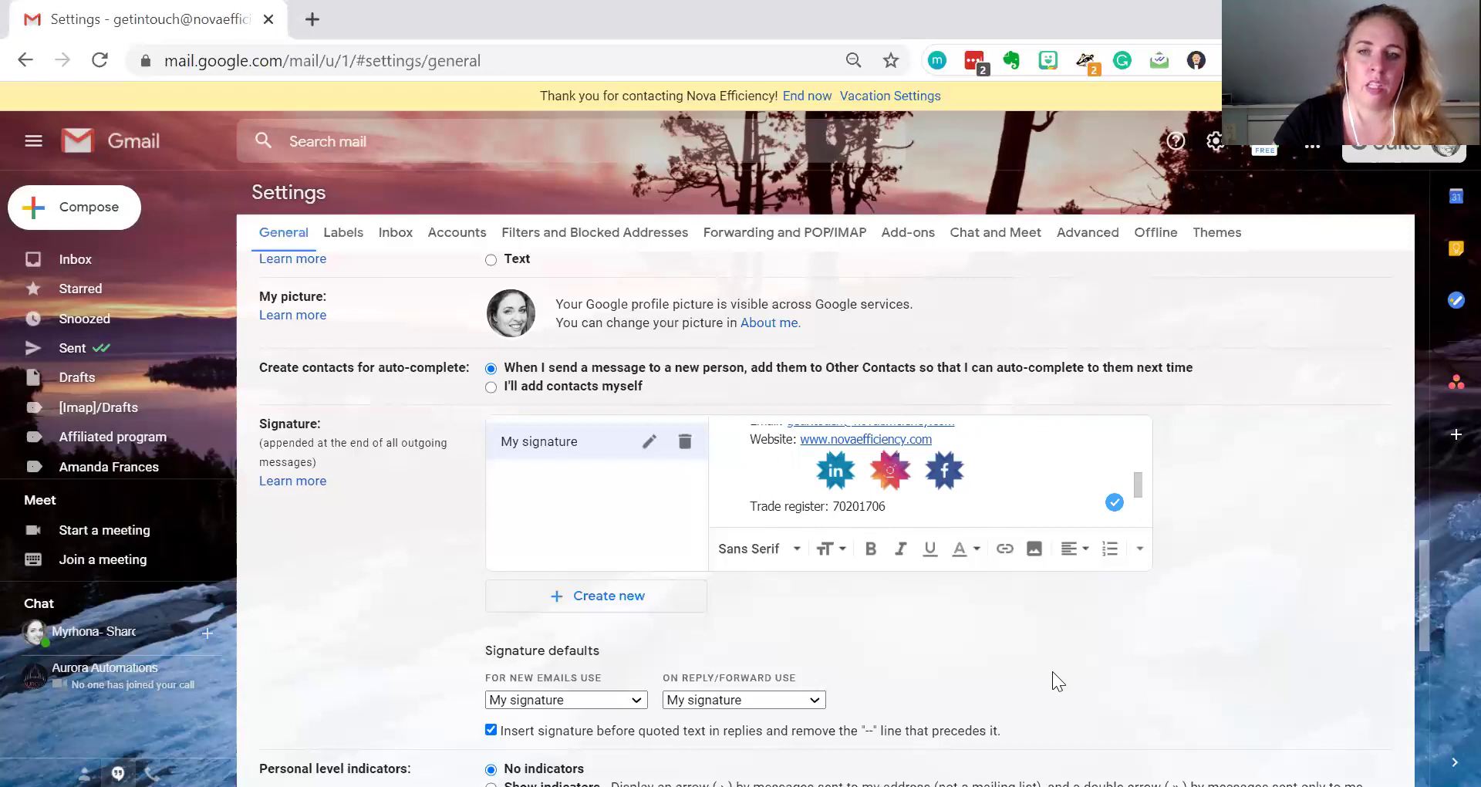
Step: Inspect the signature default choices for new emails and for replies and forwards, keeping My signature for both
scroll(984, 509, "down", 1)
scroll(641, 482, "down", 3)
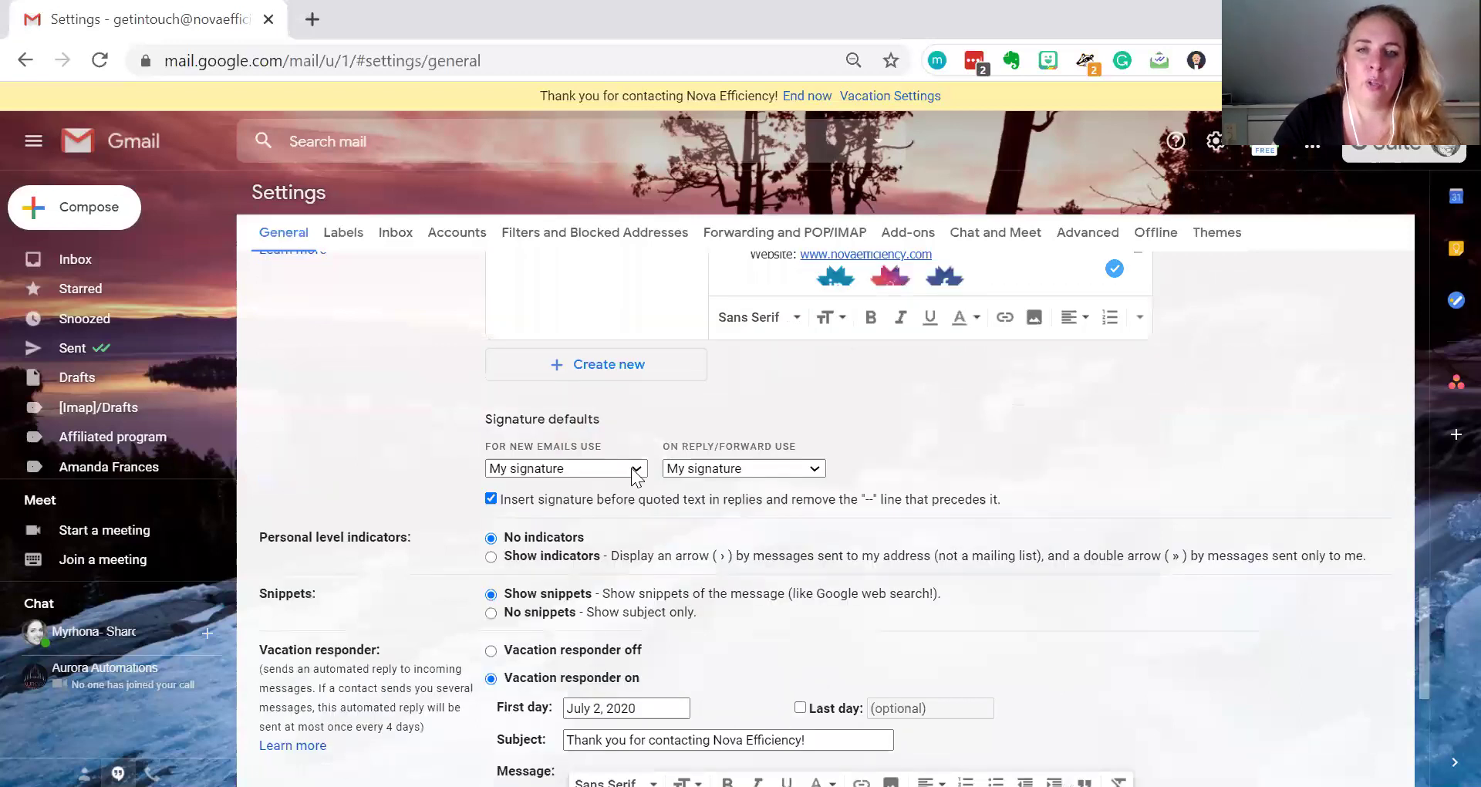
left_click(636, 470)
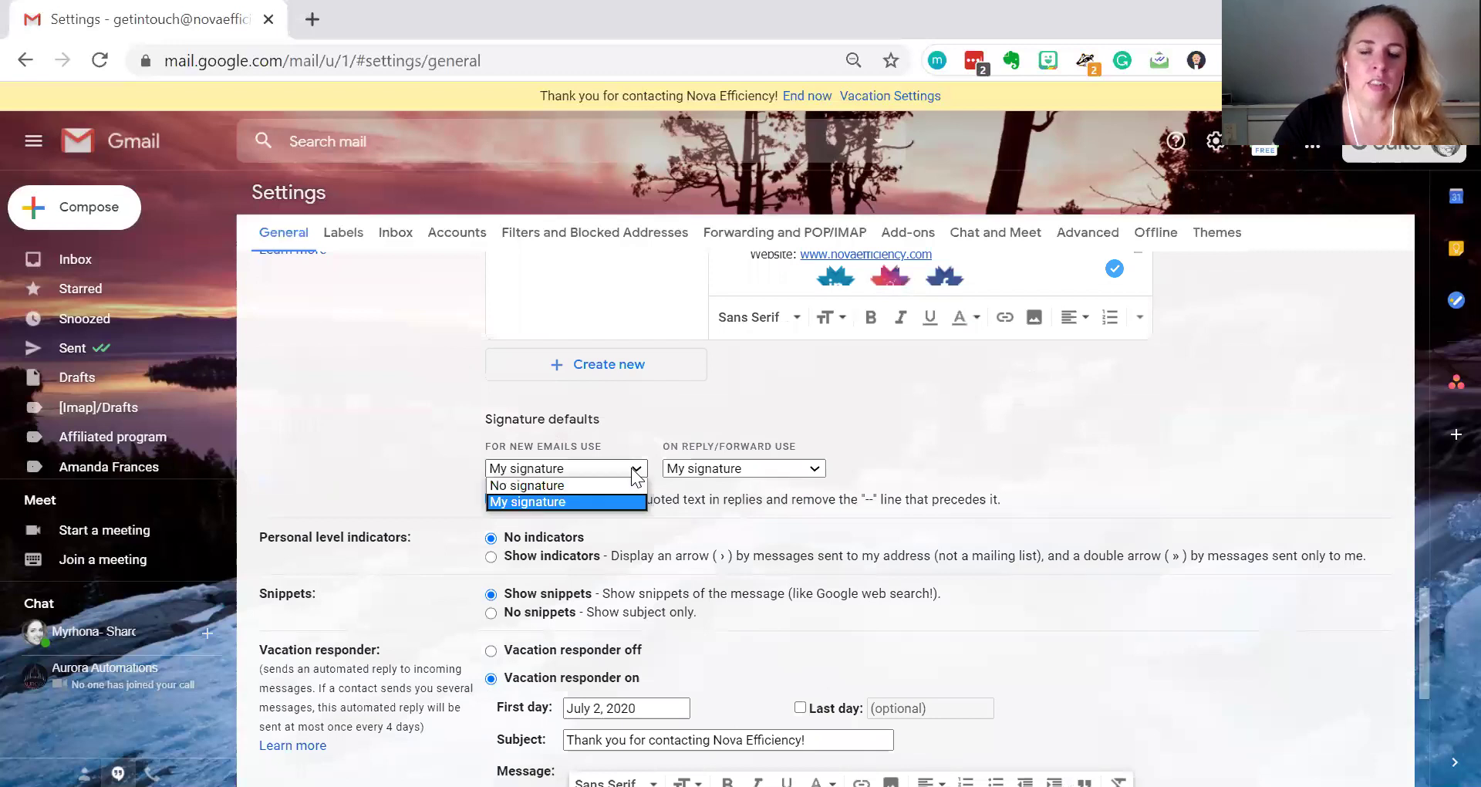
left_click(636, 470)
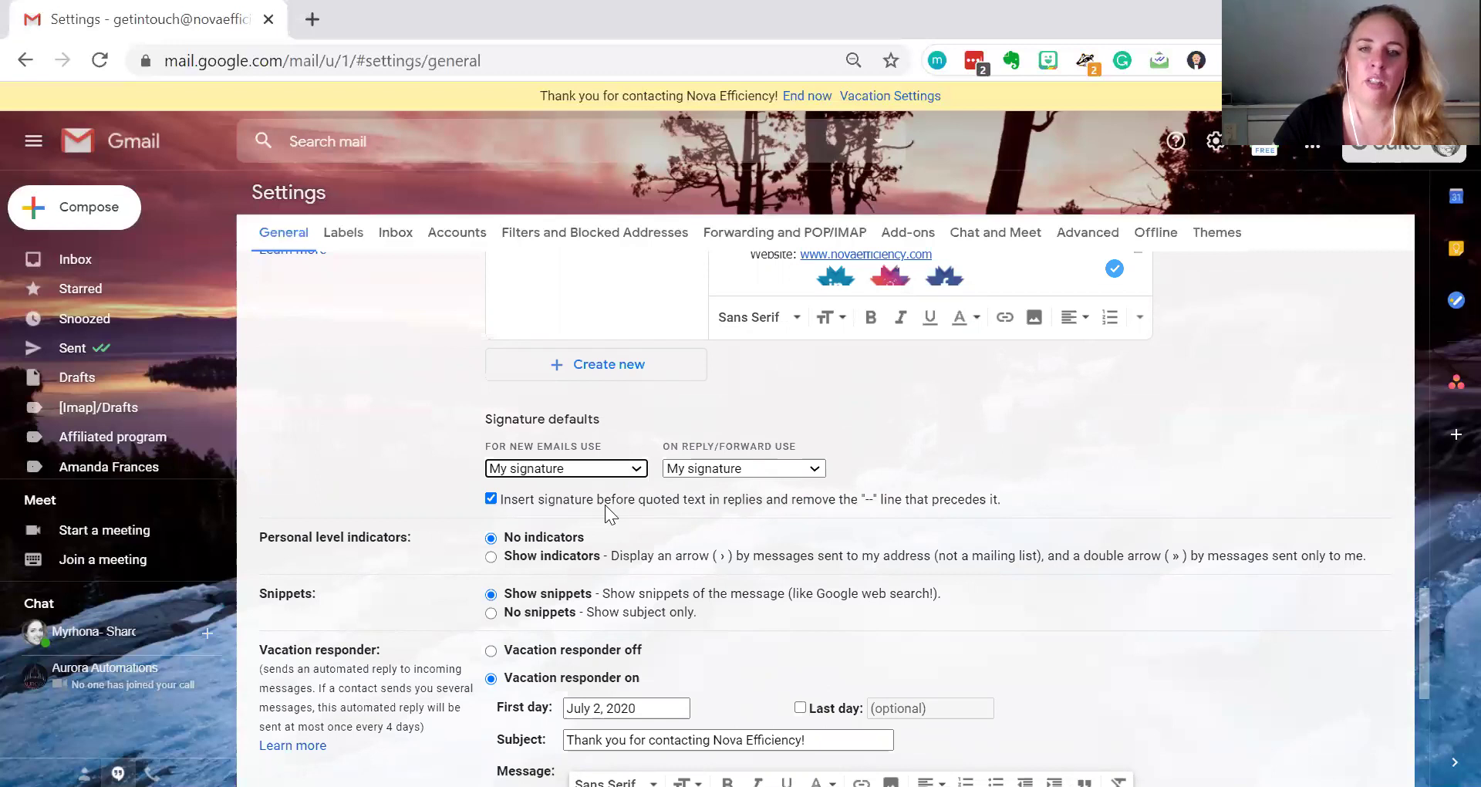
left_click(594, 469)
key("Up")
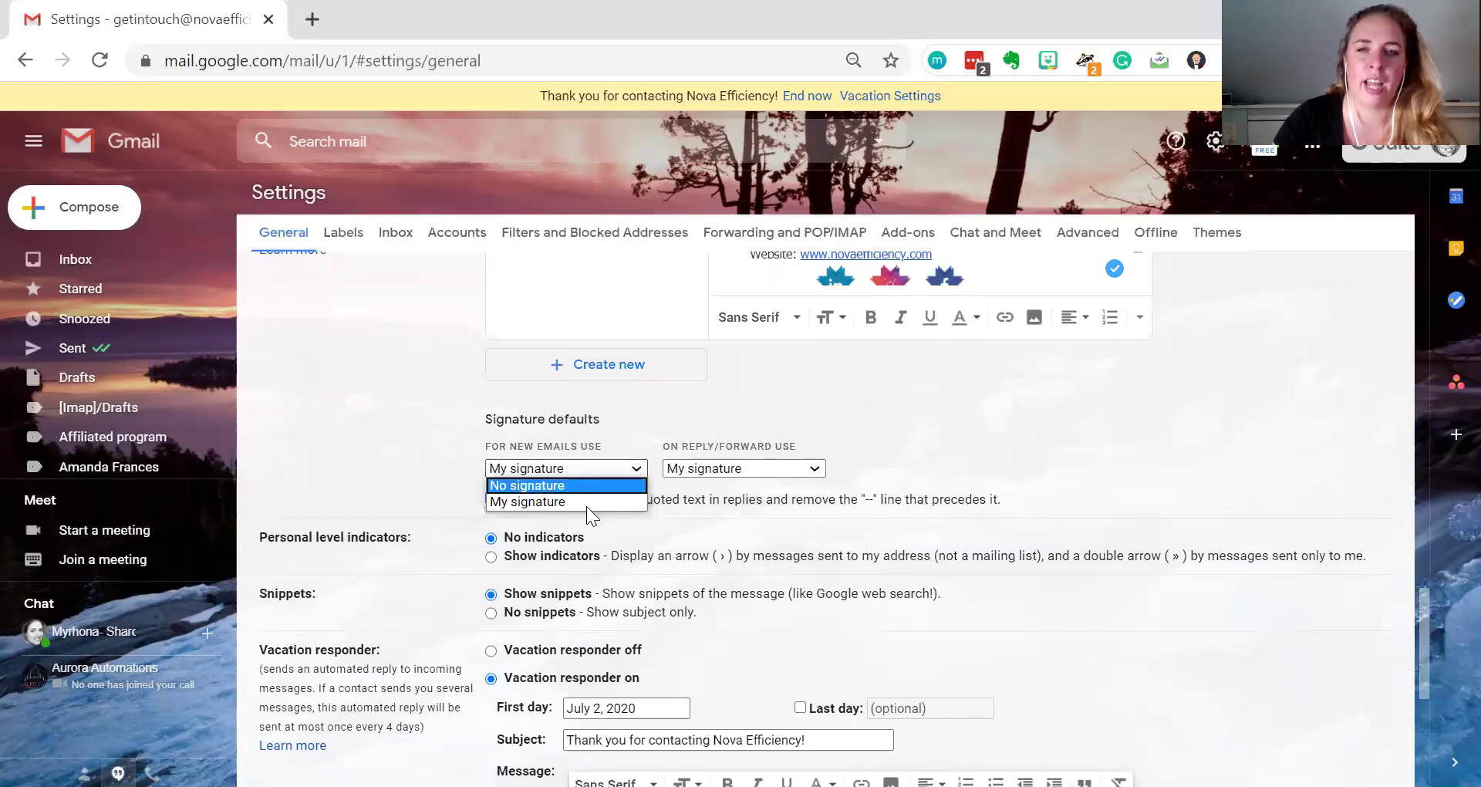
key("Down")
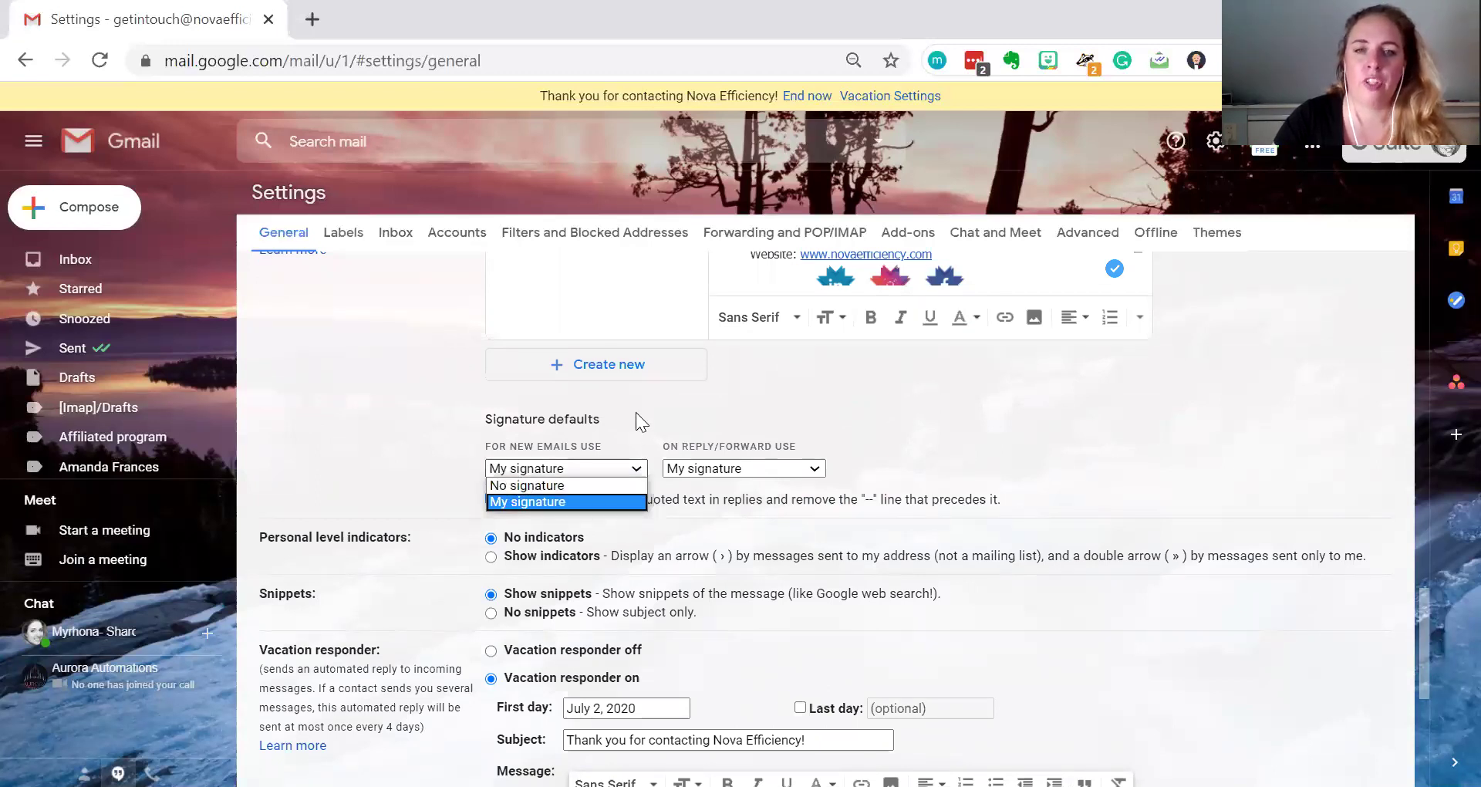
key("Up")
left_click(810, 470)
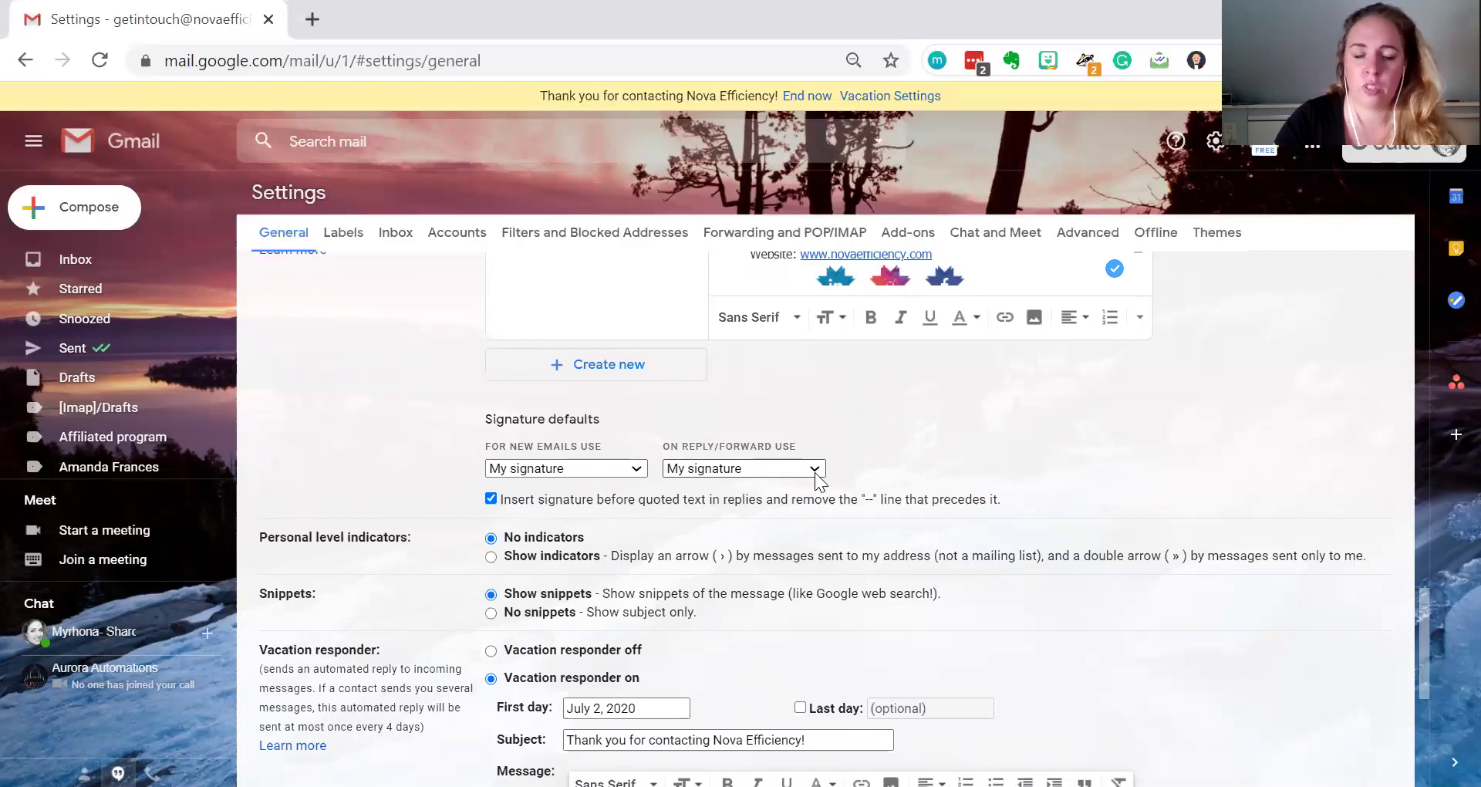
left_click(816, 472)
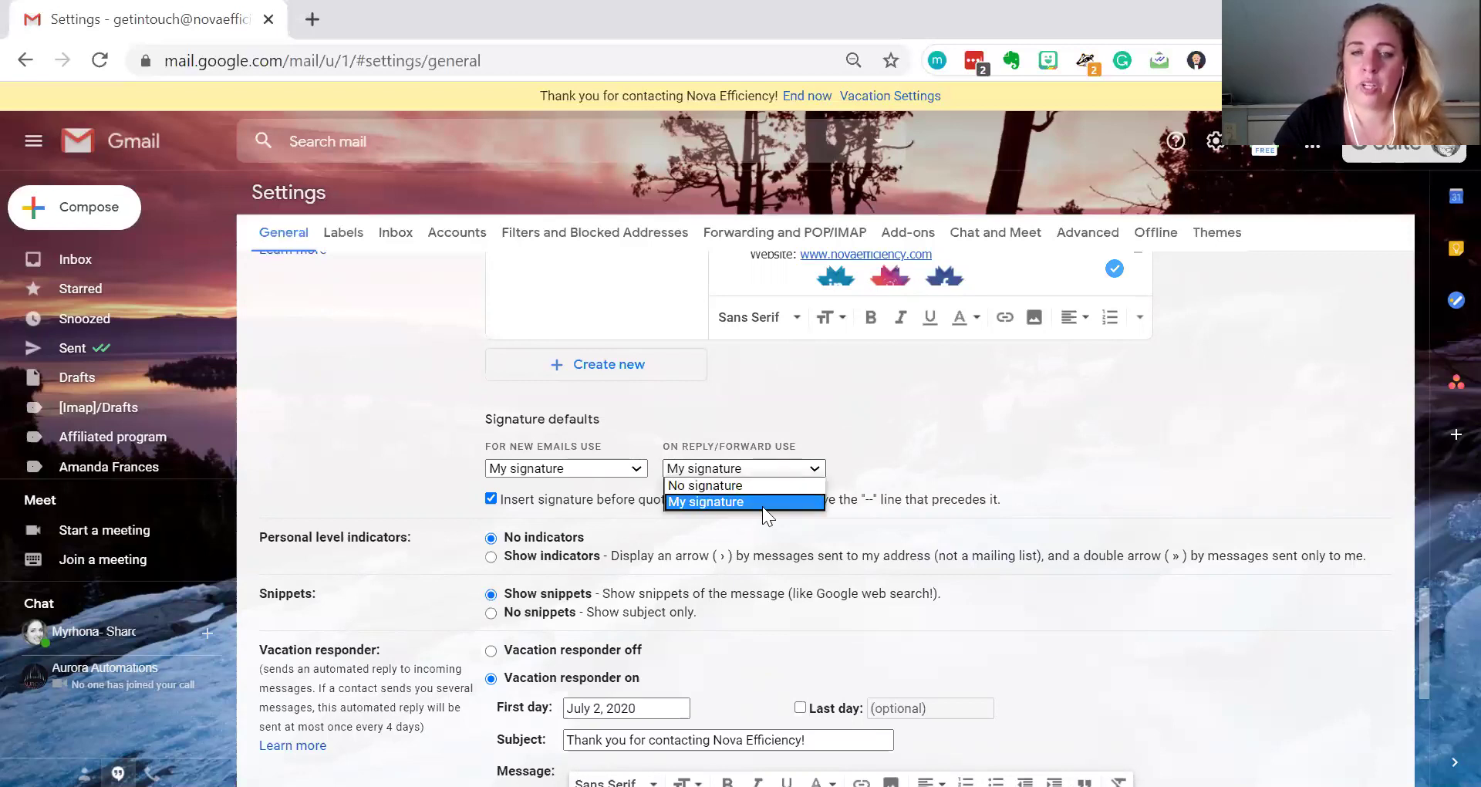
left_click(888, 422)
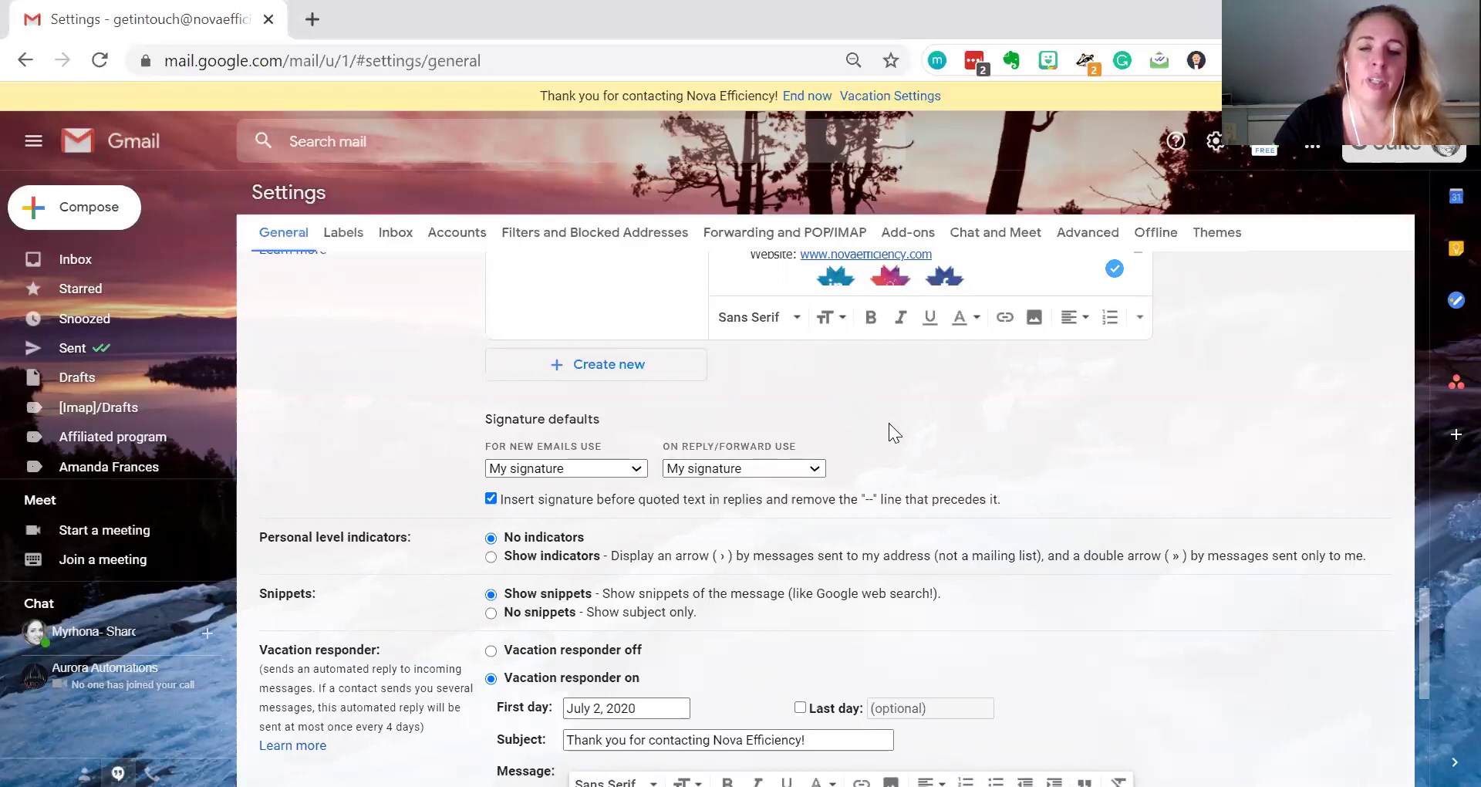
Step: Restrict the vacation responder to also only respond to people in Nova Efficiency, and save the General settings
scroll(887, 415, "down", 3)
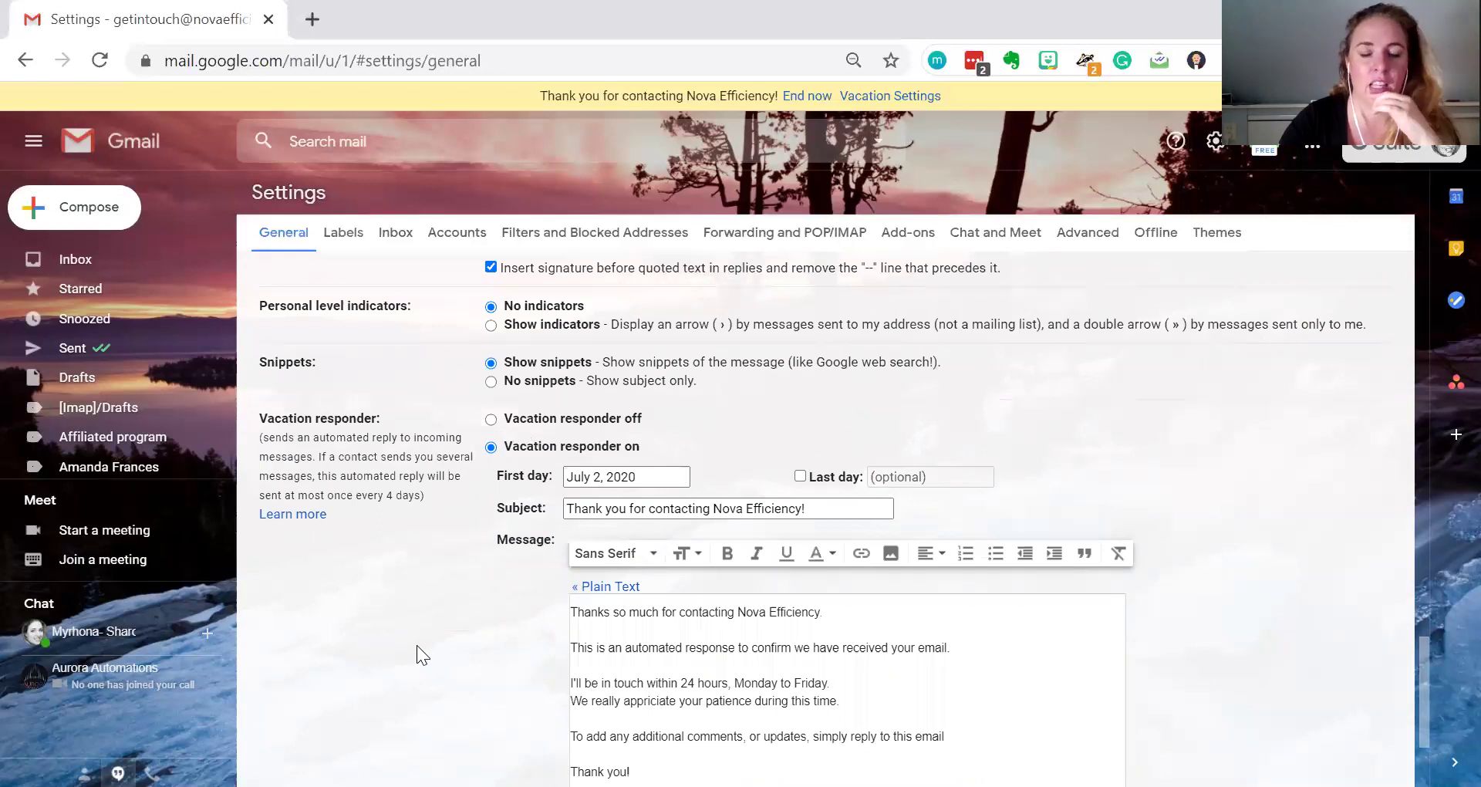
scroll(417, 646, "down", 2)
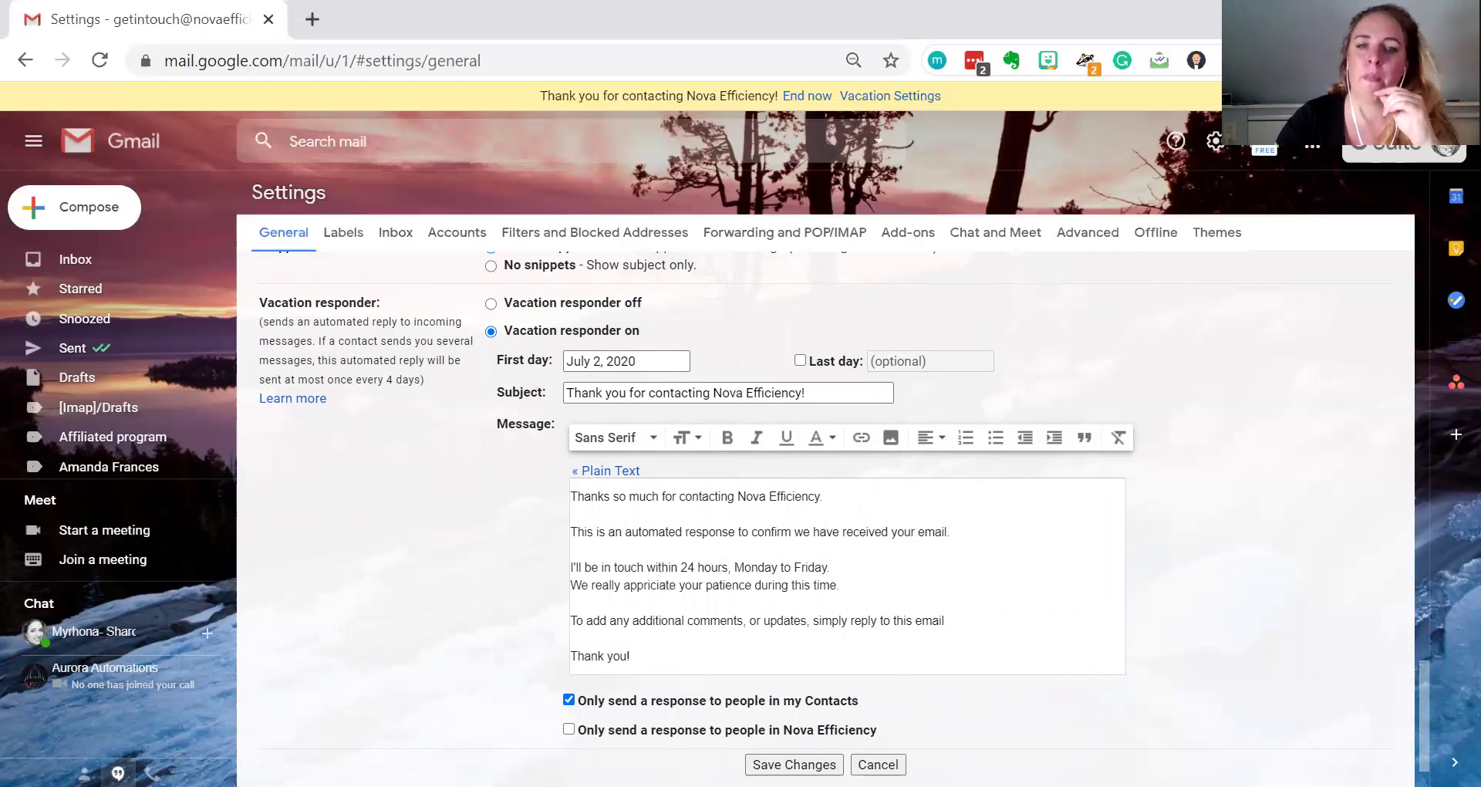
left_click(569, 730)
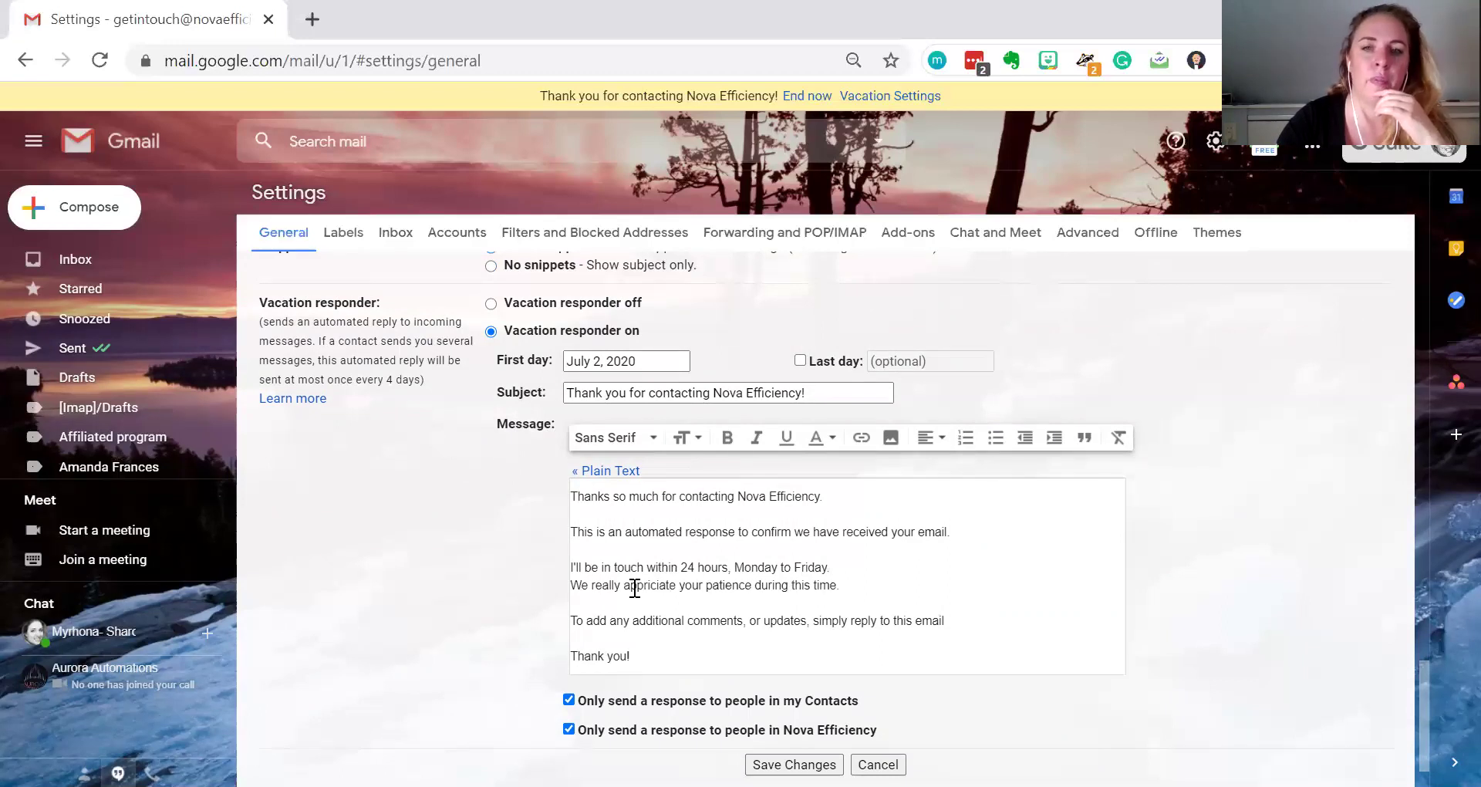
scroll(438, 557, "down", 1)
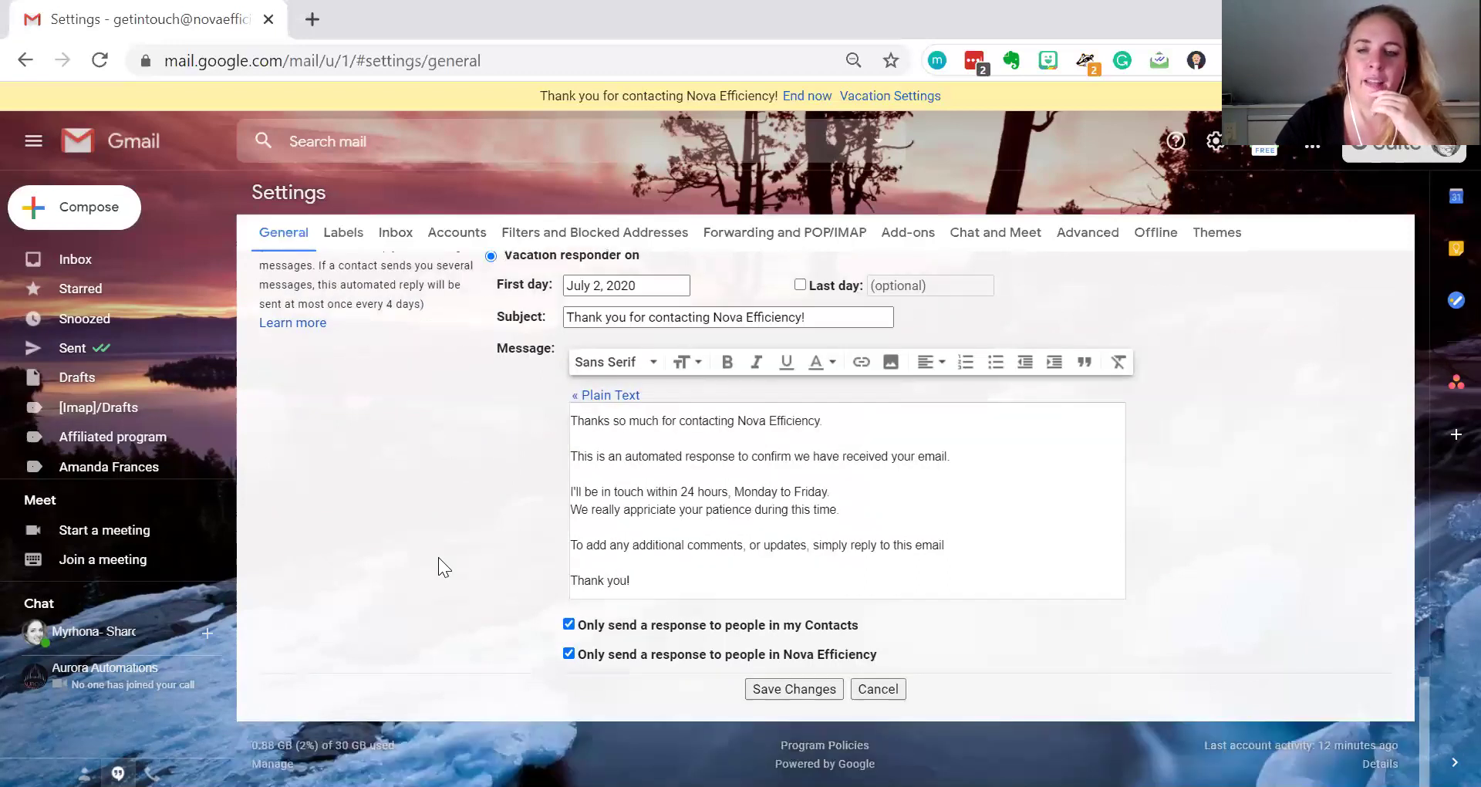
left_click(785, 685)
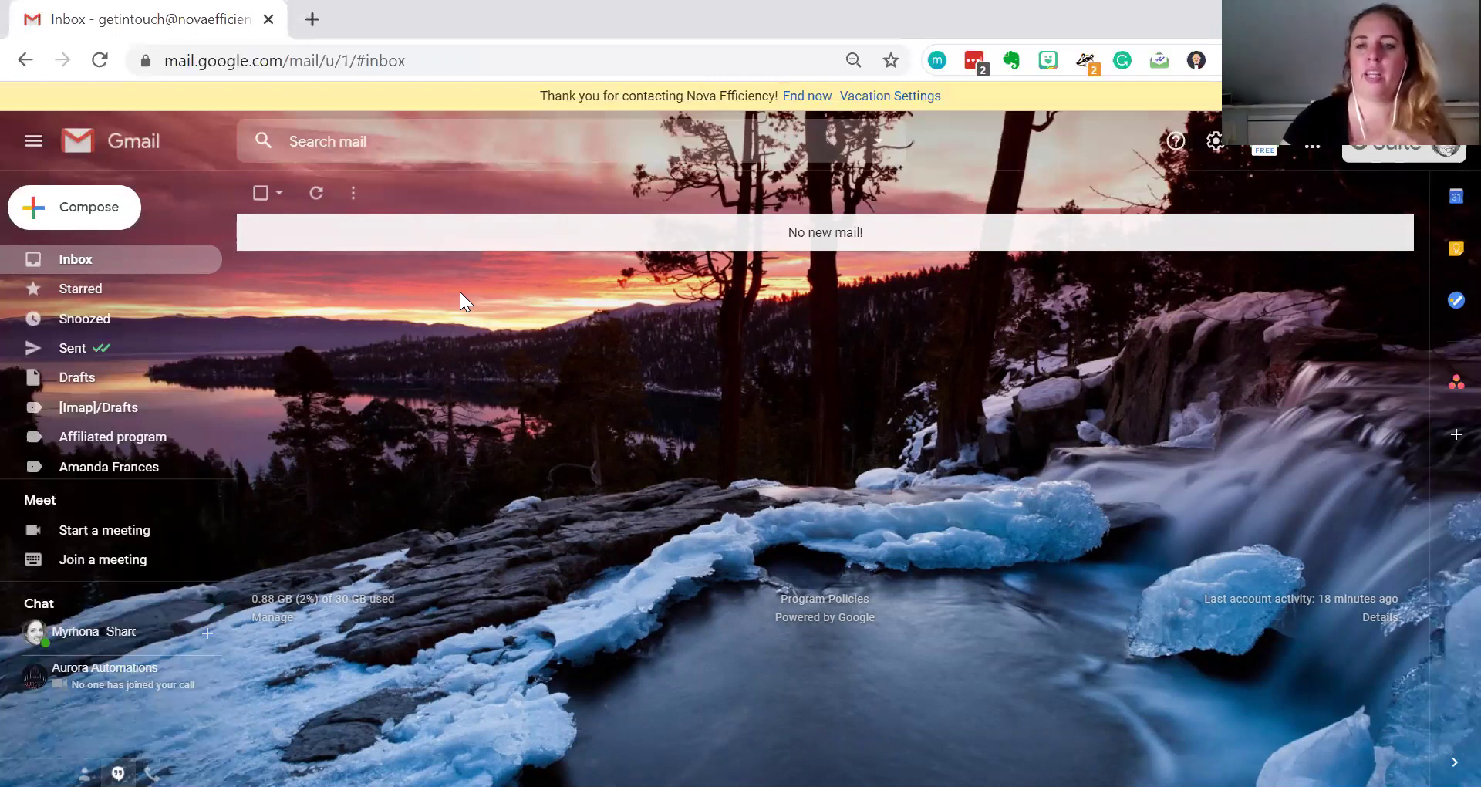
Step: Reopen the full settings and review the label visibility options for system labels, categories and the custom label list
left_click(1213, 146)
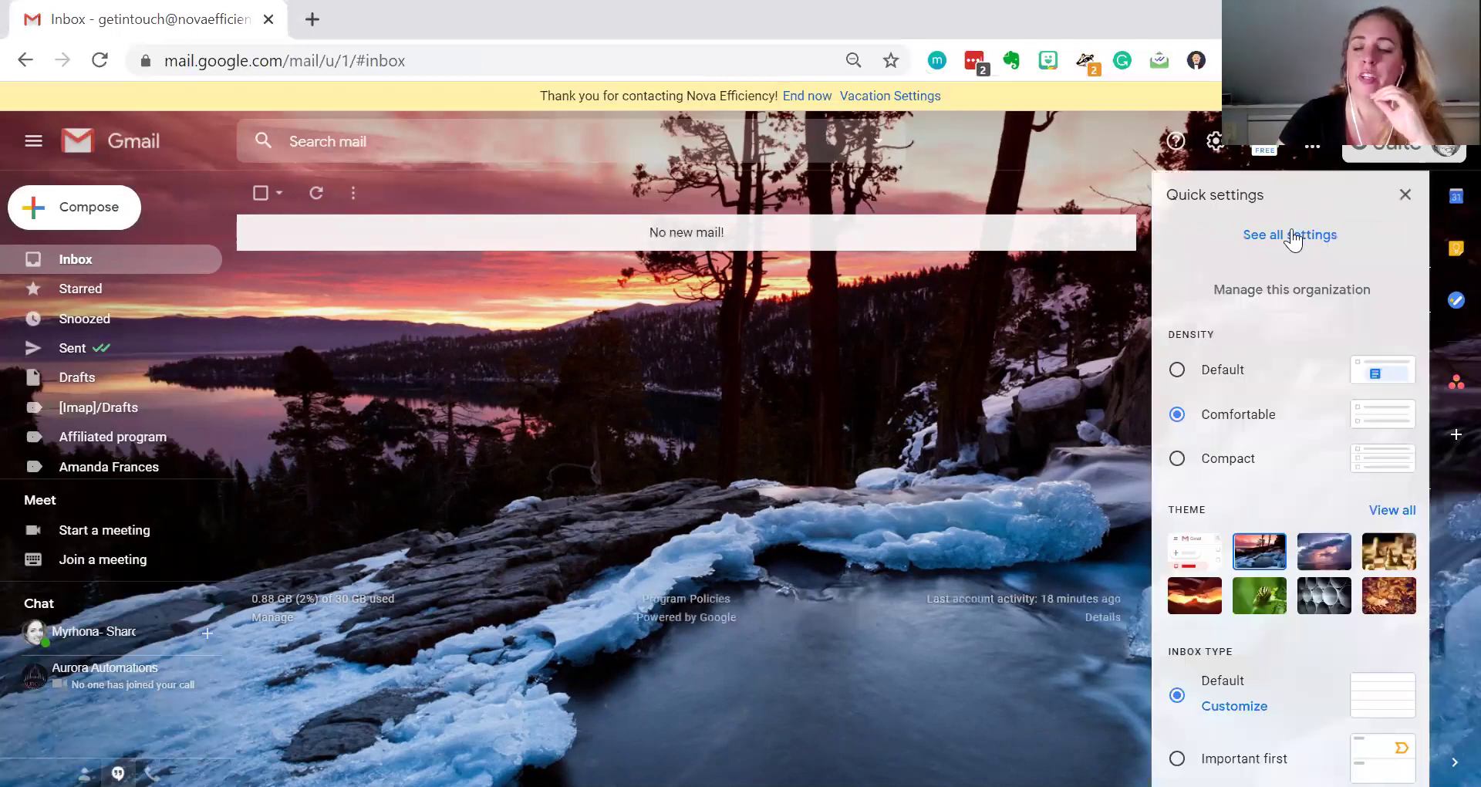
left_click(1293, 237)
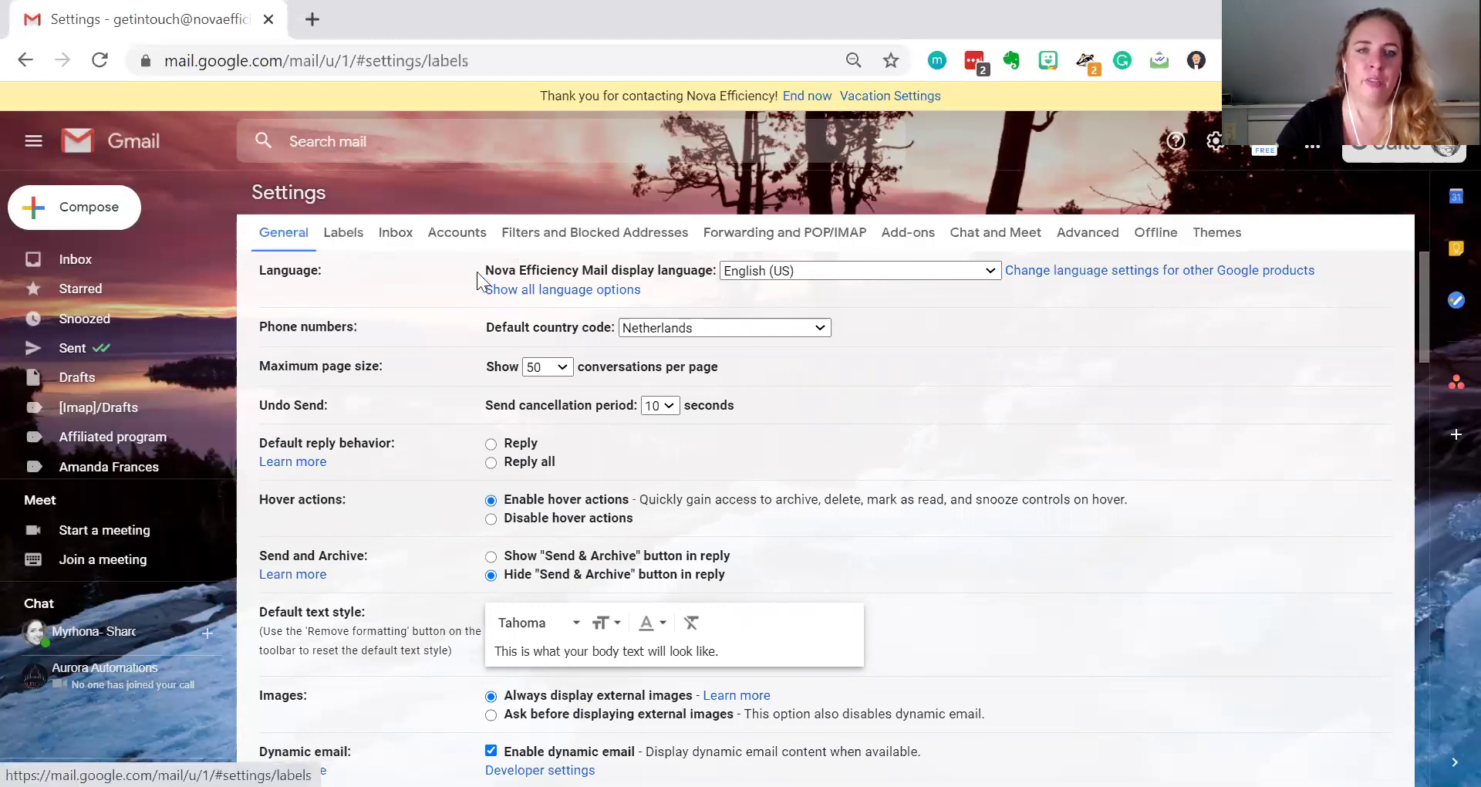
scroll(385, 328, "down", 3)
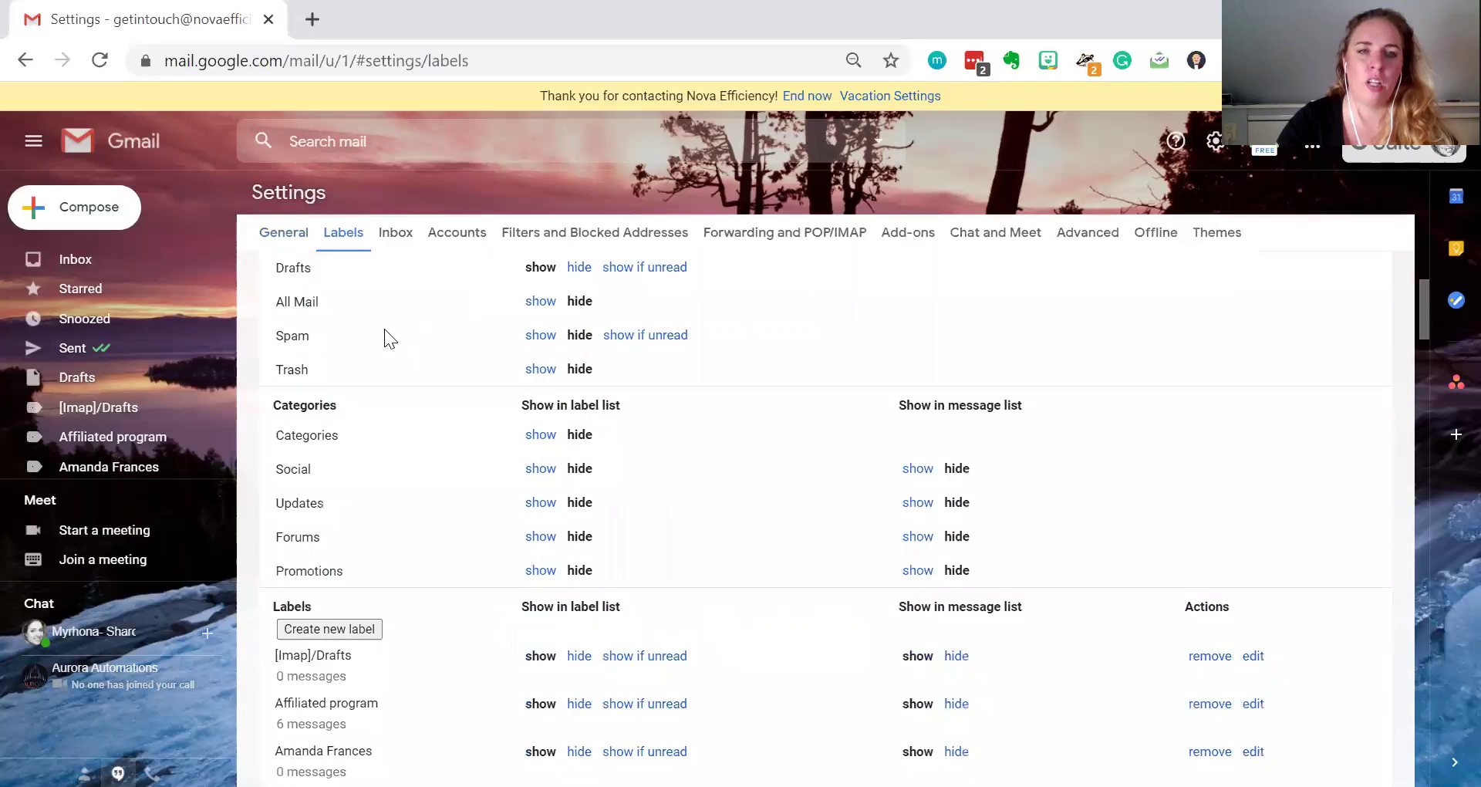
scroll(384, 329, "down", 3)
scroll(391, 361, "down", 2)
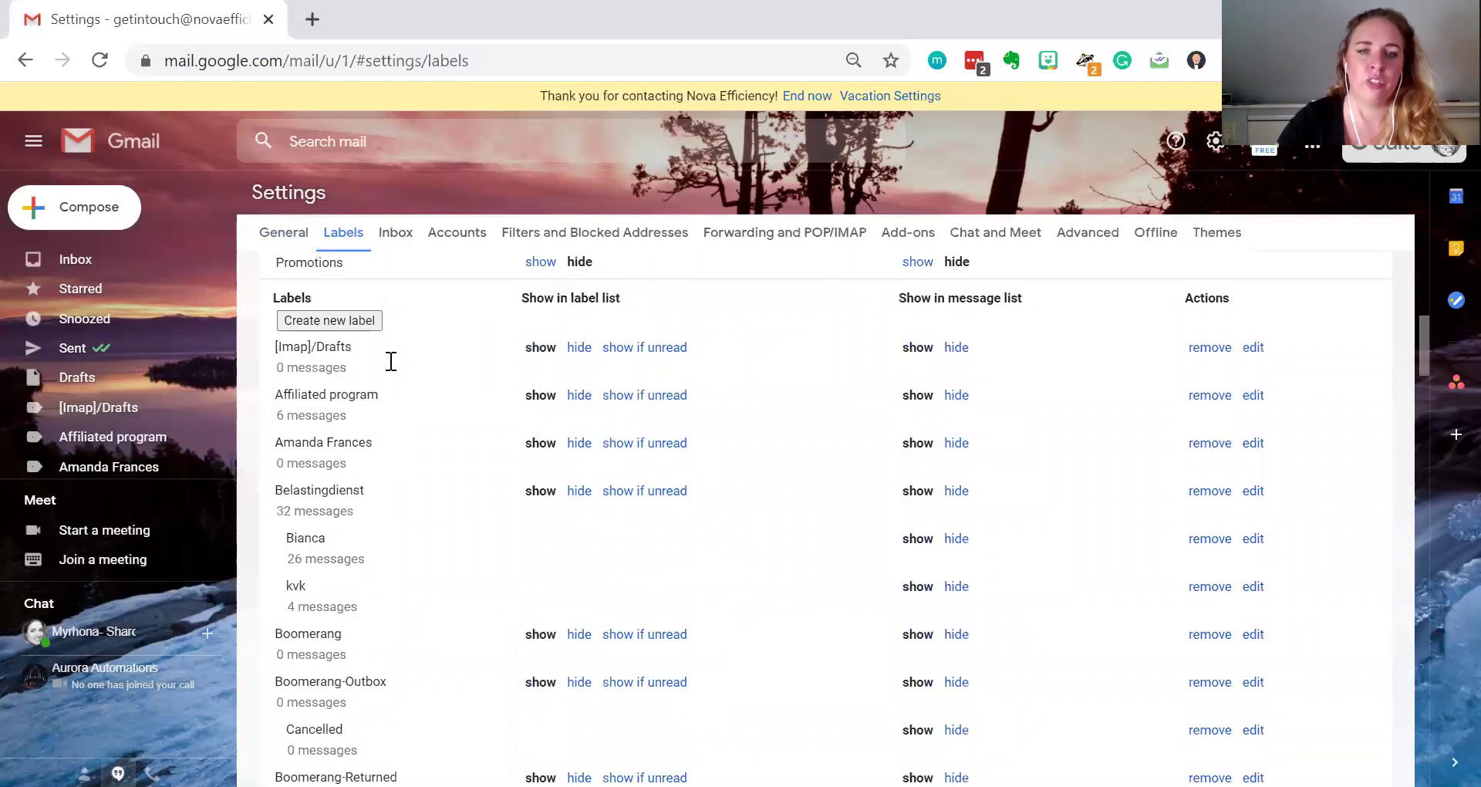
scroll(391, 361, "down", 3)
scroll(390, 378, "down", 2)
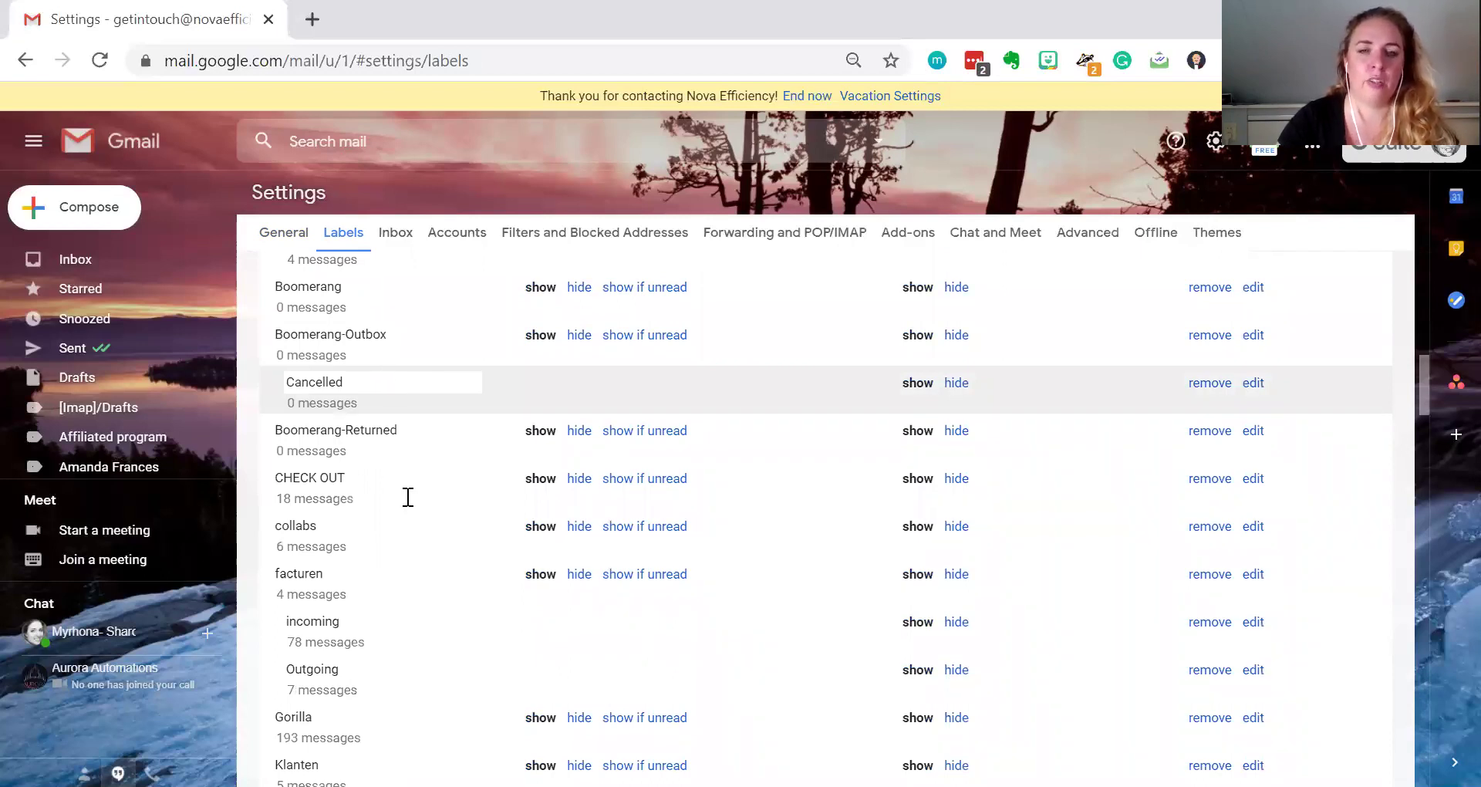
scroll(410, 486, "down", 2)
scroll(410, 480, "down", 5)
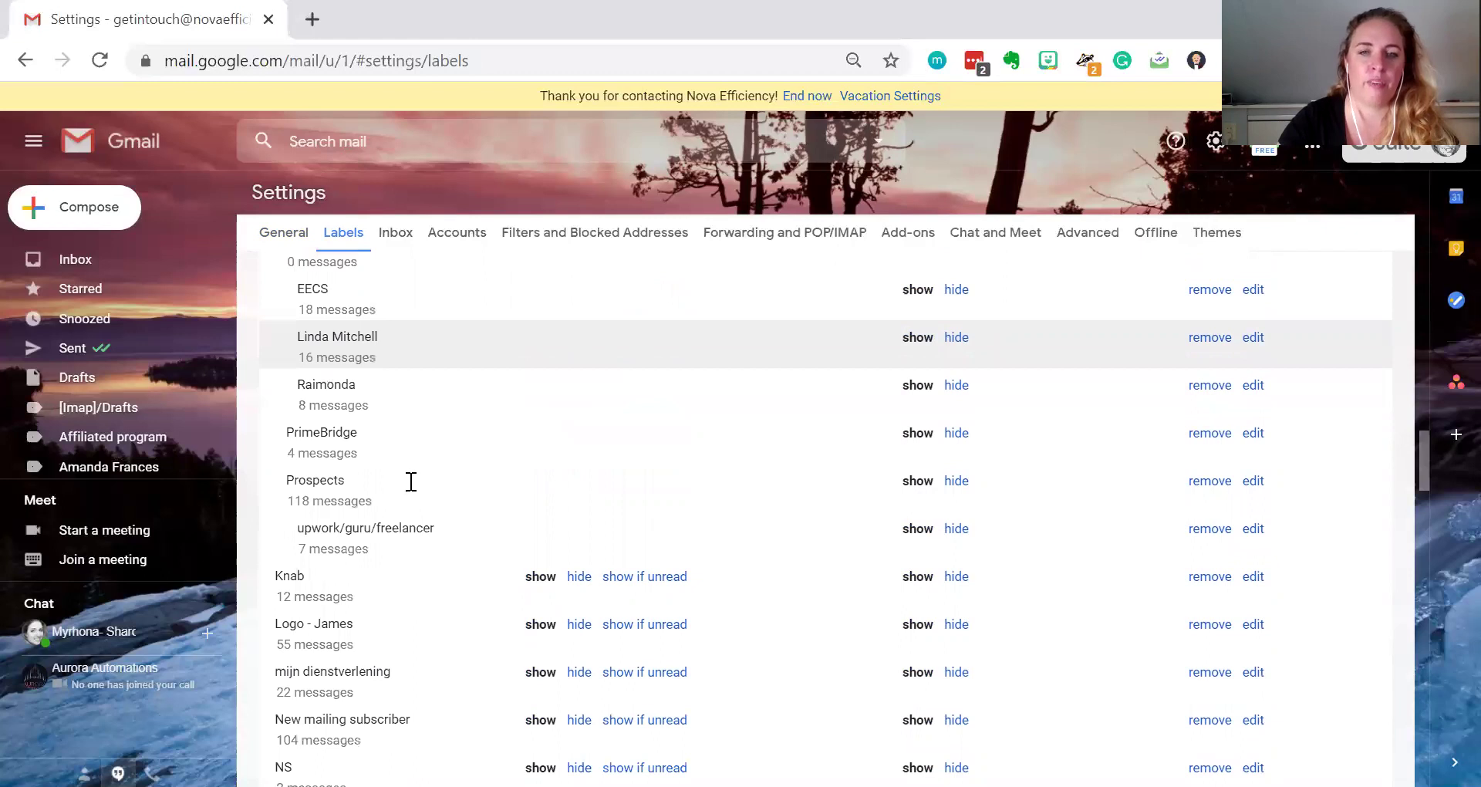
scroll(409, 479, "down", 3)
scroll(409, 483, "down", 2)
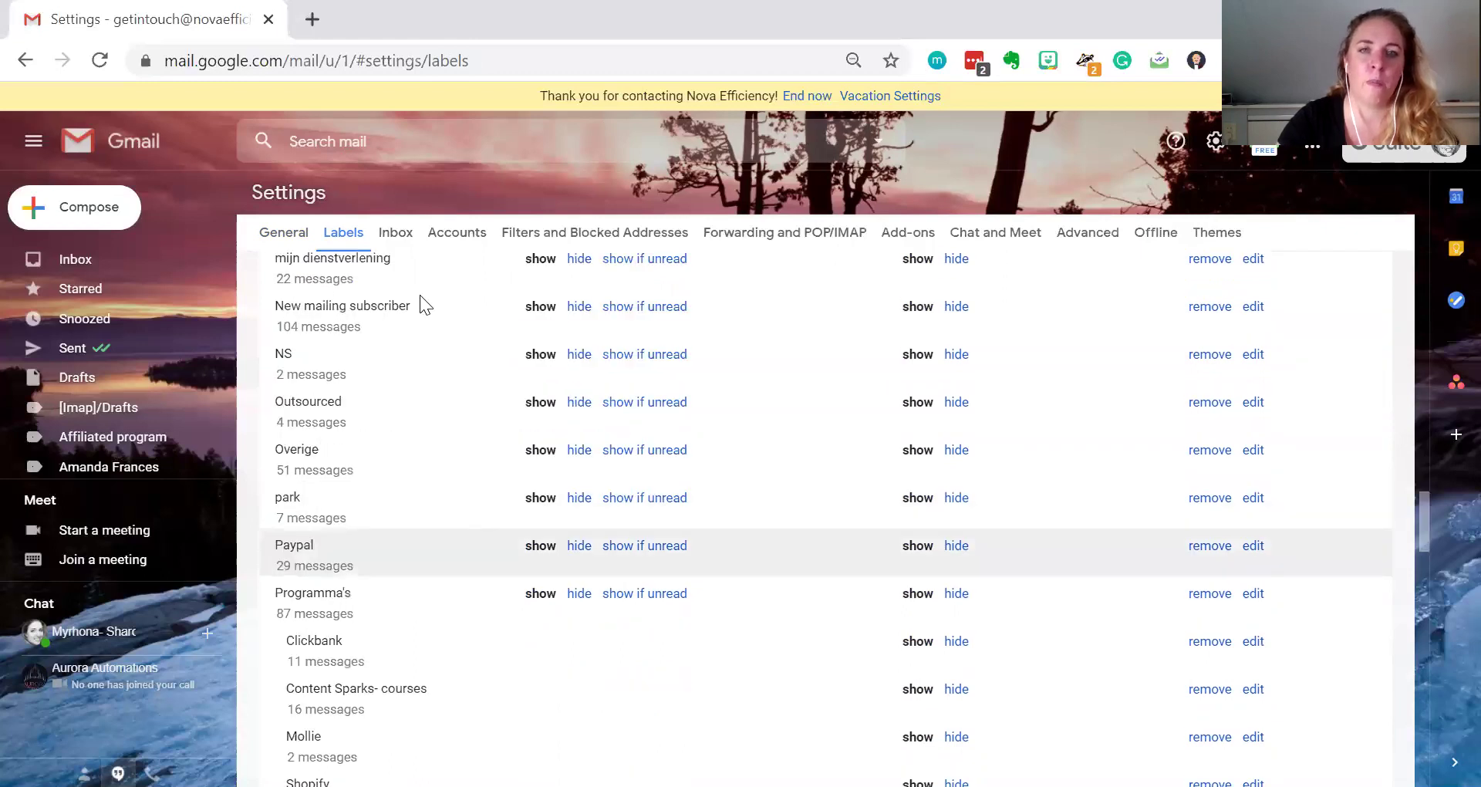
scroll(423, 304, "up", 15)
Step: Review the Inbox settings, including the inbox type choices, categories, reading pane, importance markers and filtered mail
left_click(391, 230)
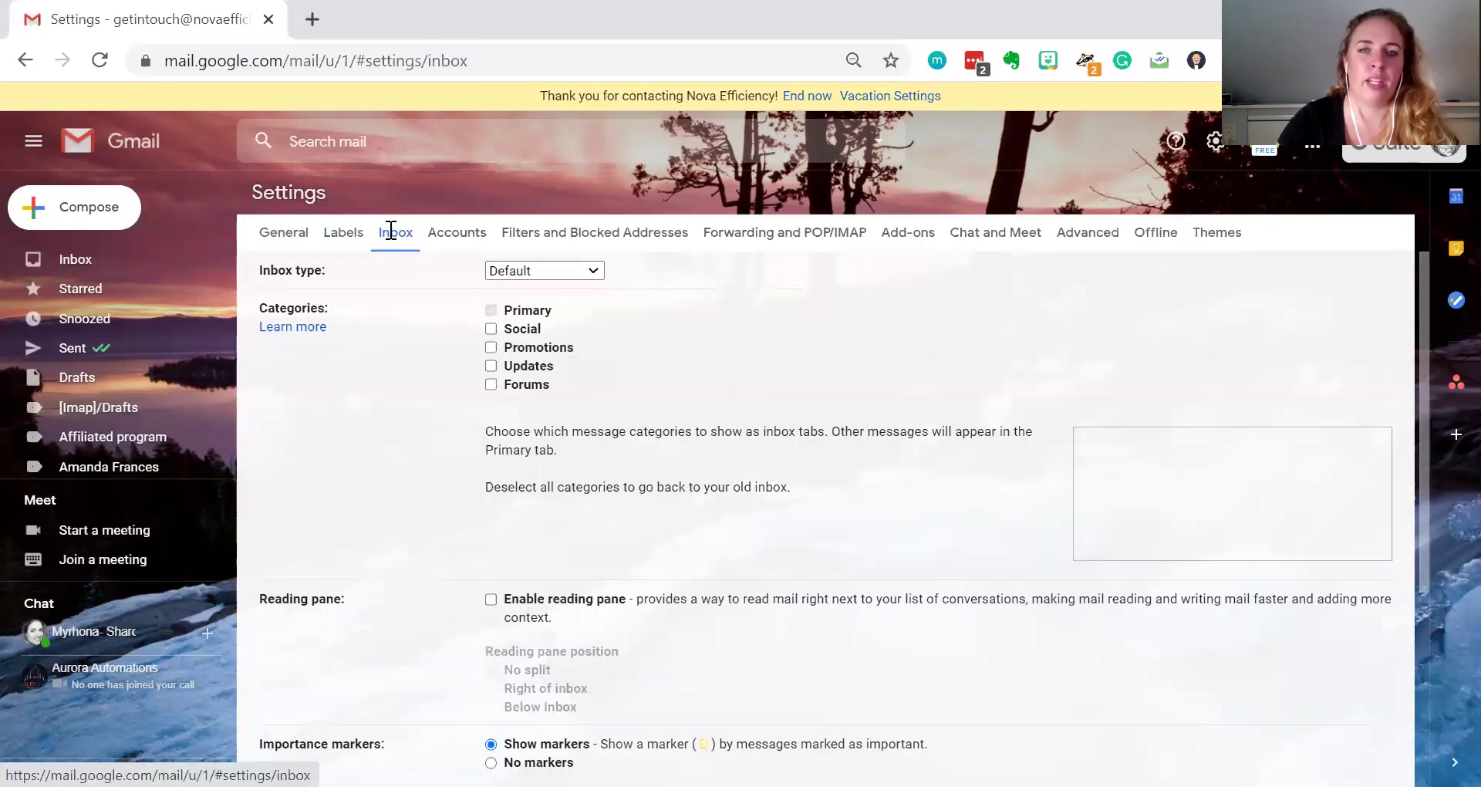
mouse_move(542, 347)
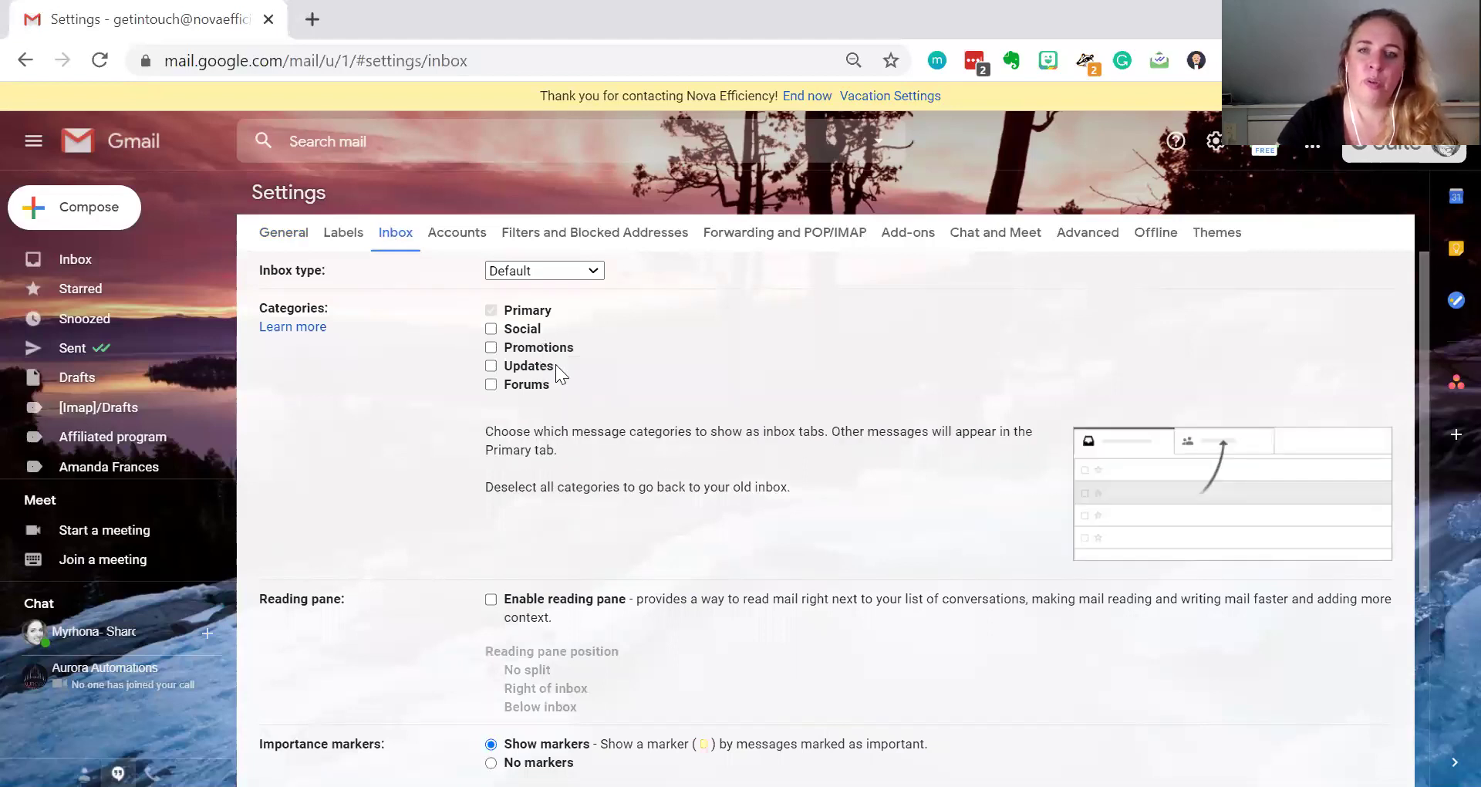
mouse_move(545, 381)
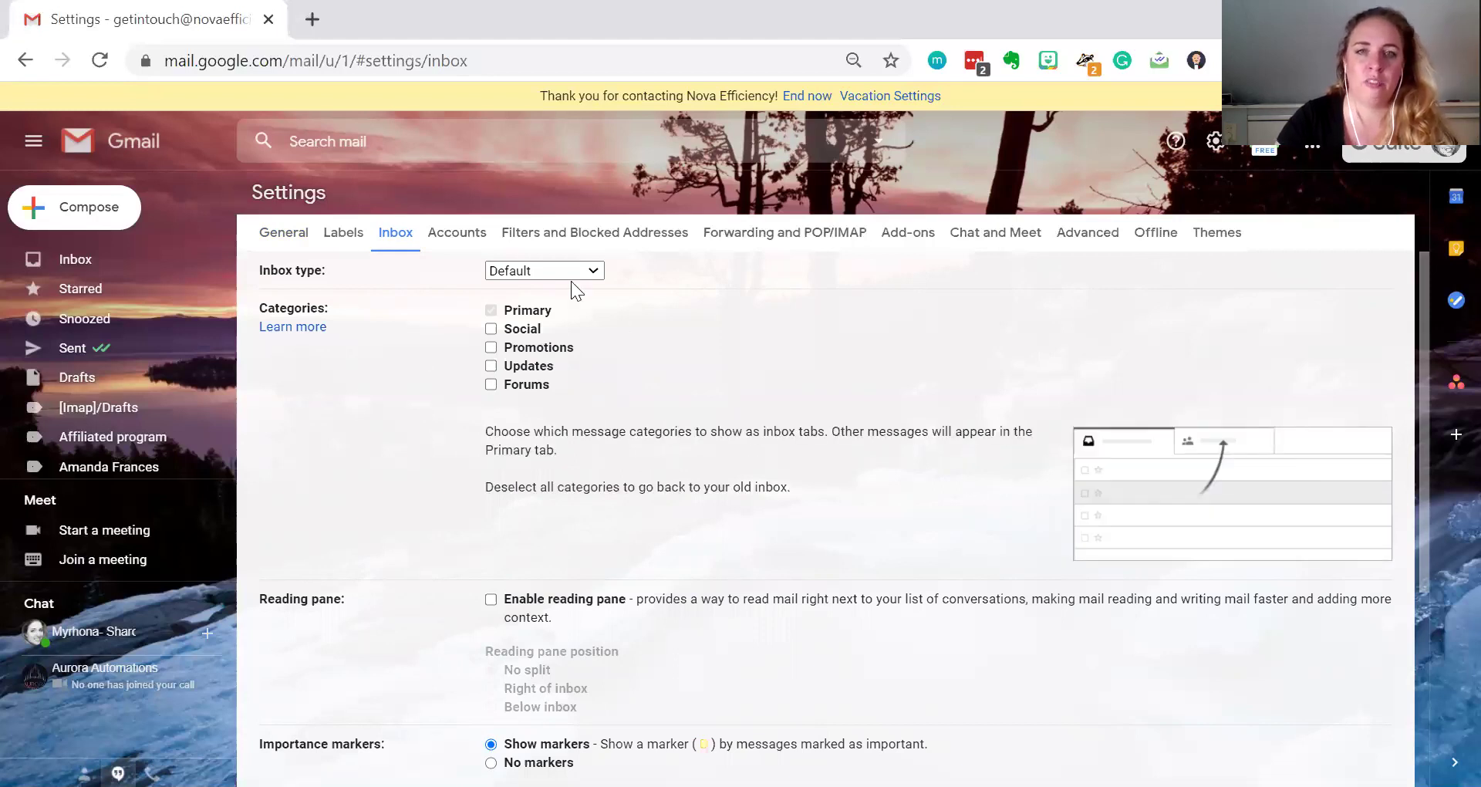
left_click(593, 274)
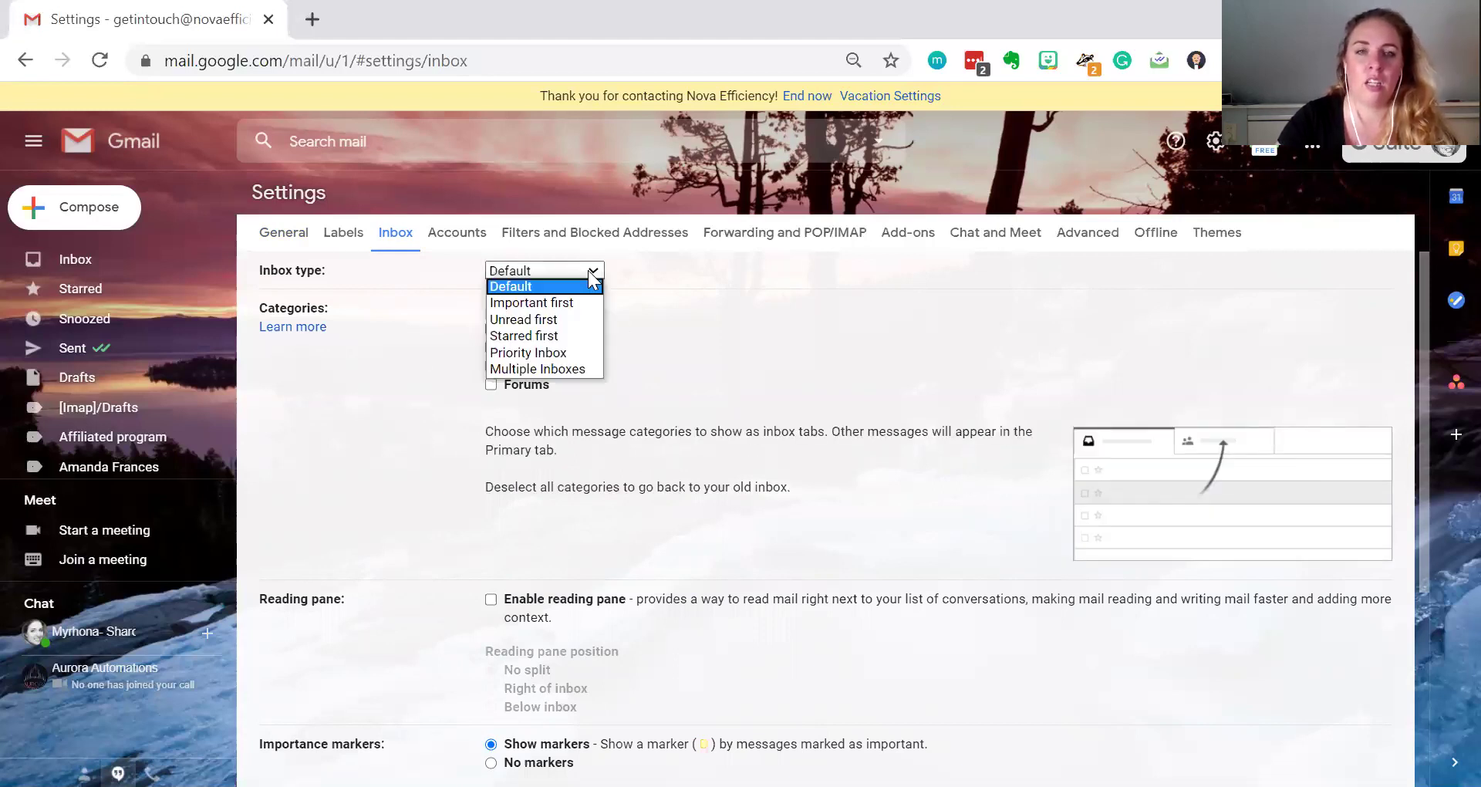
left_click(428, 417)
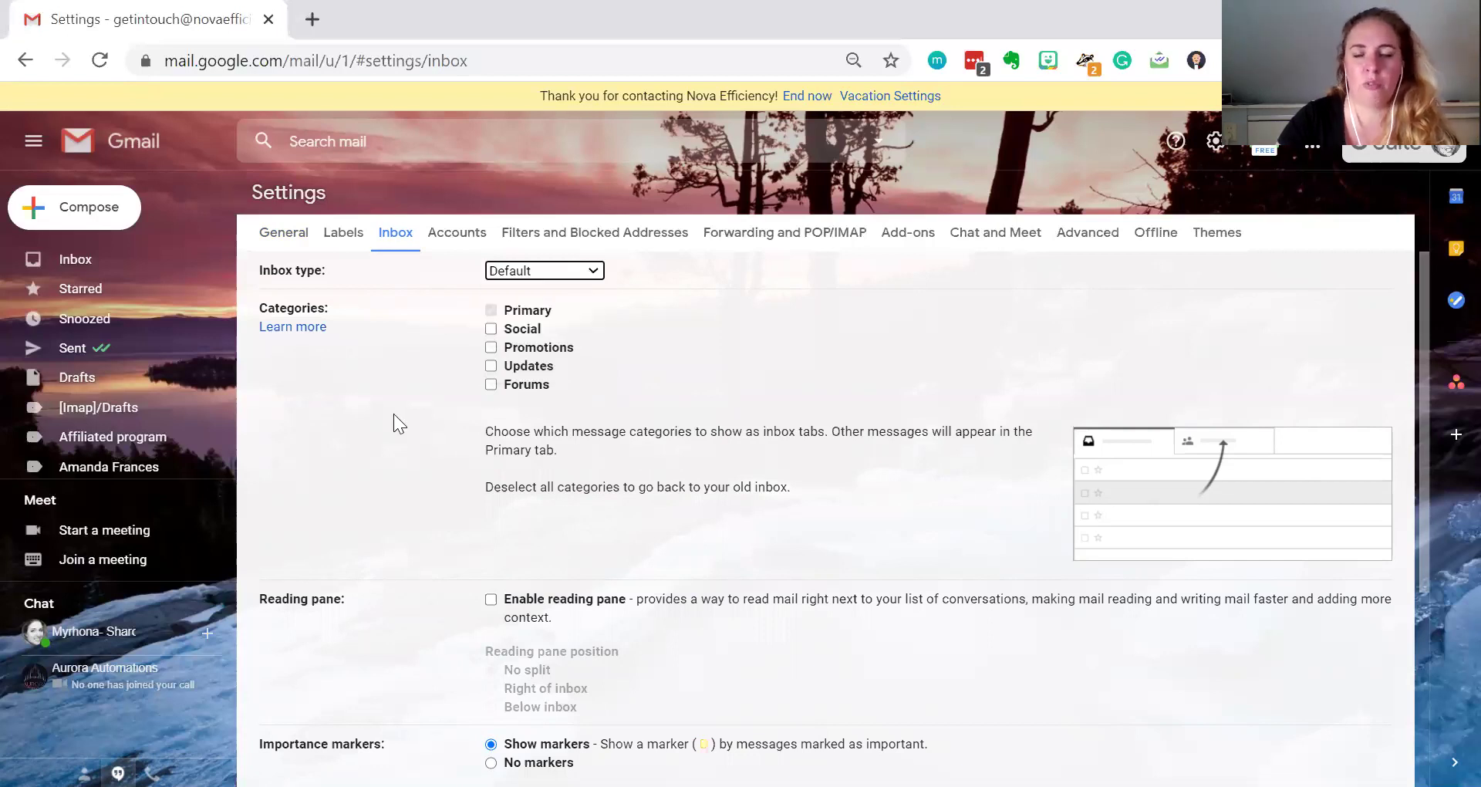
scroll(393, 413, "down", 3)
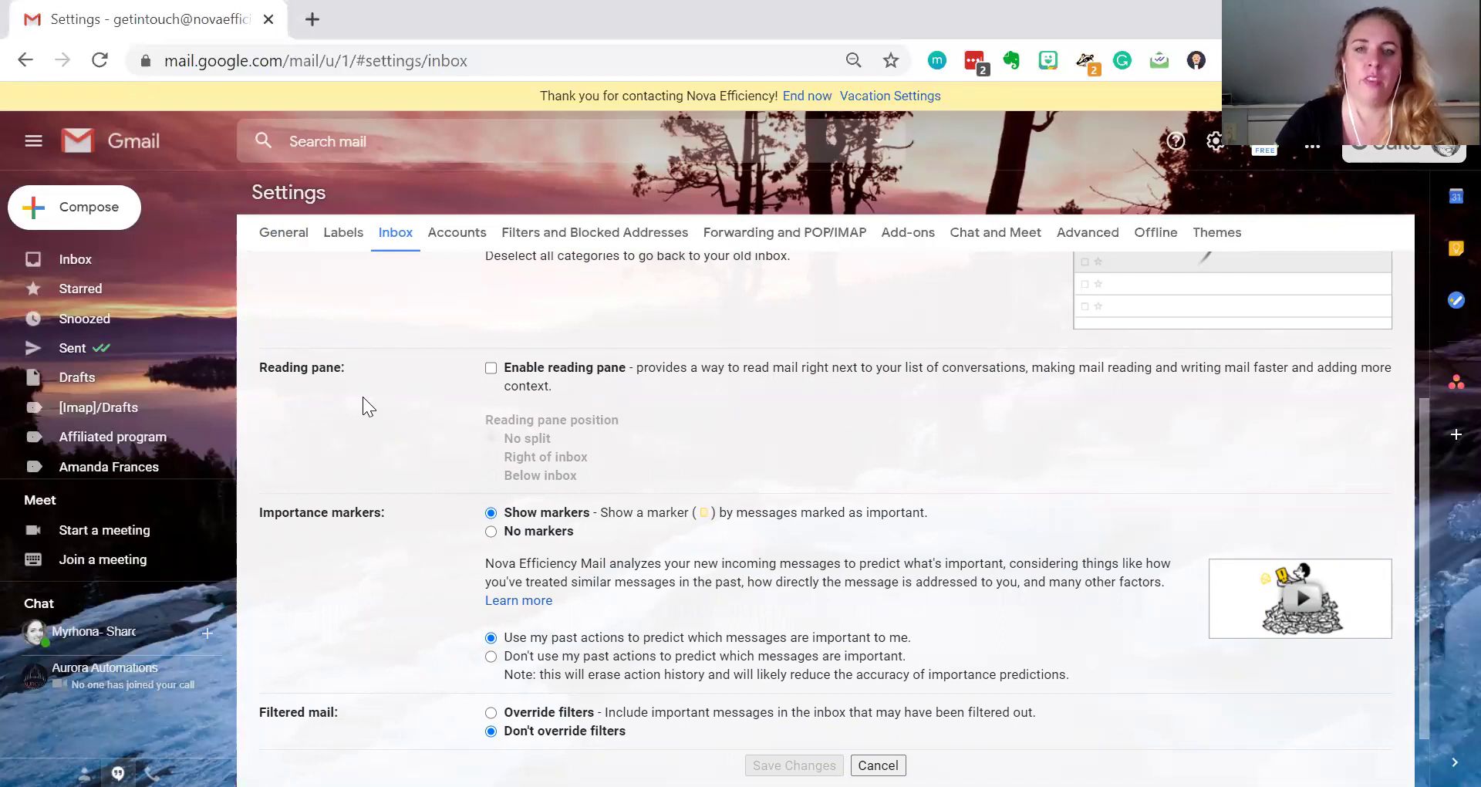
scroll(458, 403, "down", 2)
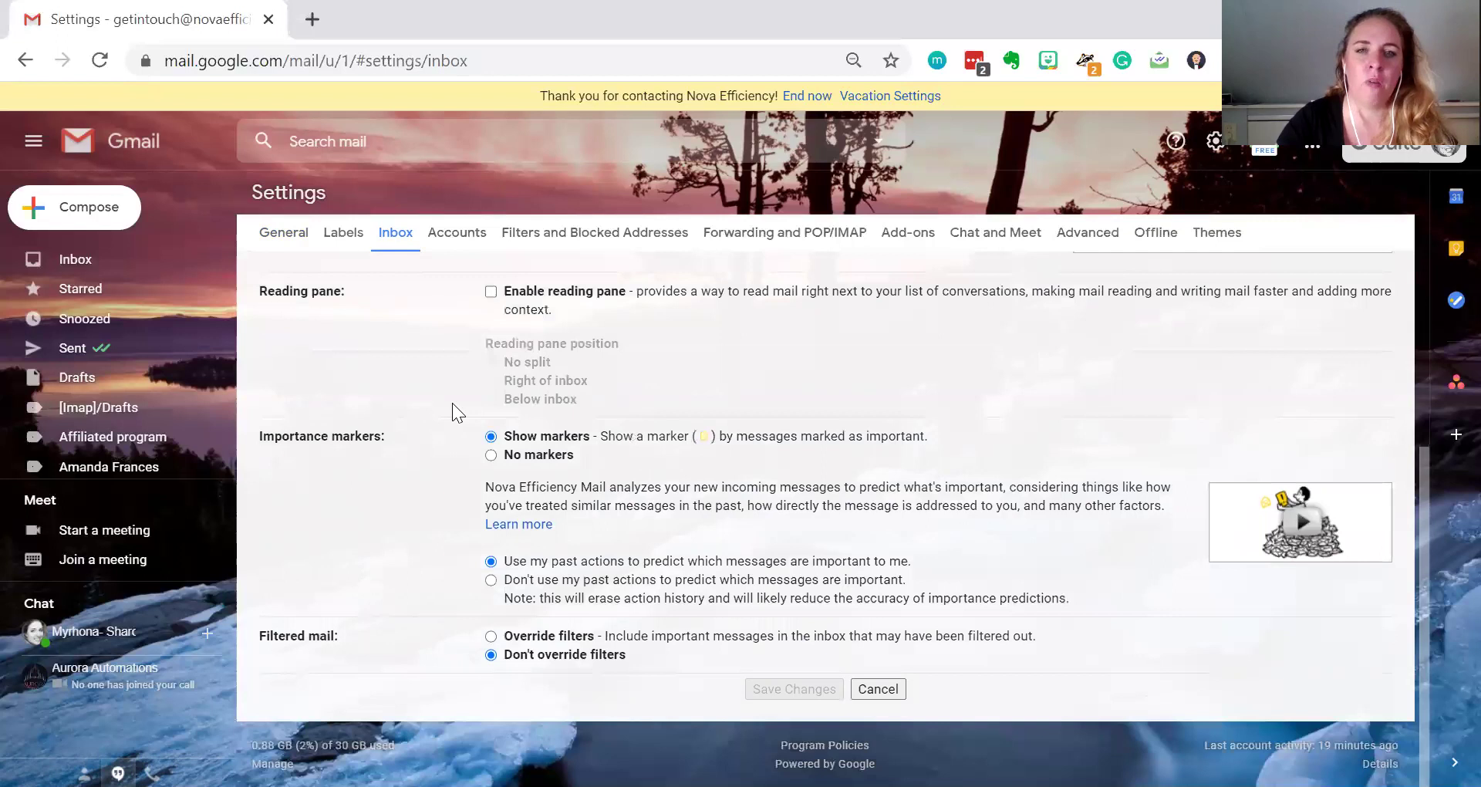
scroll(452, 402, "up", 4)
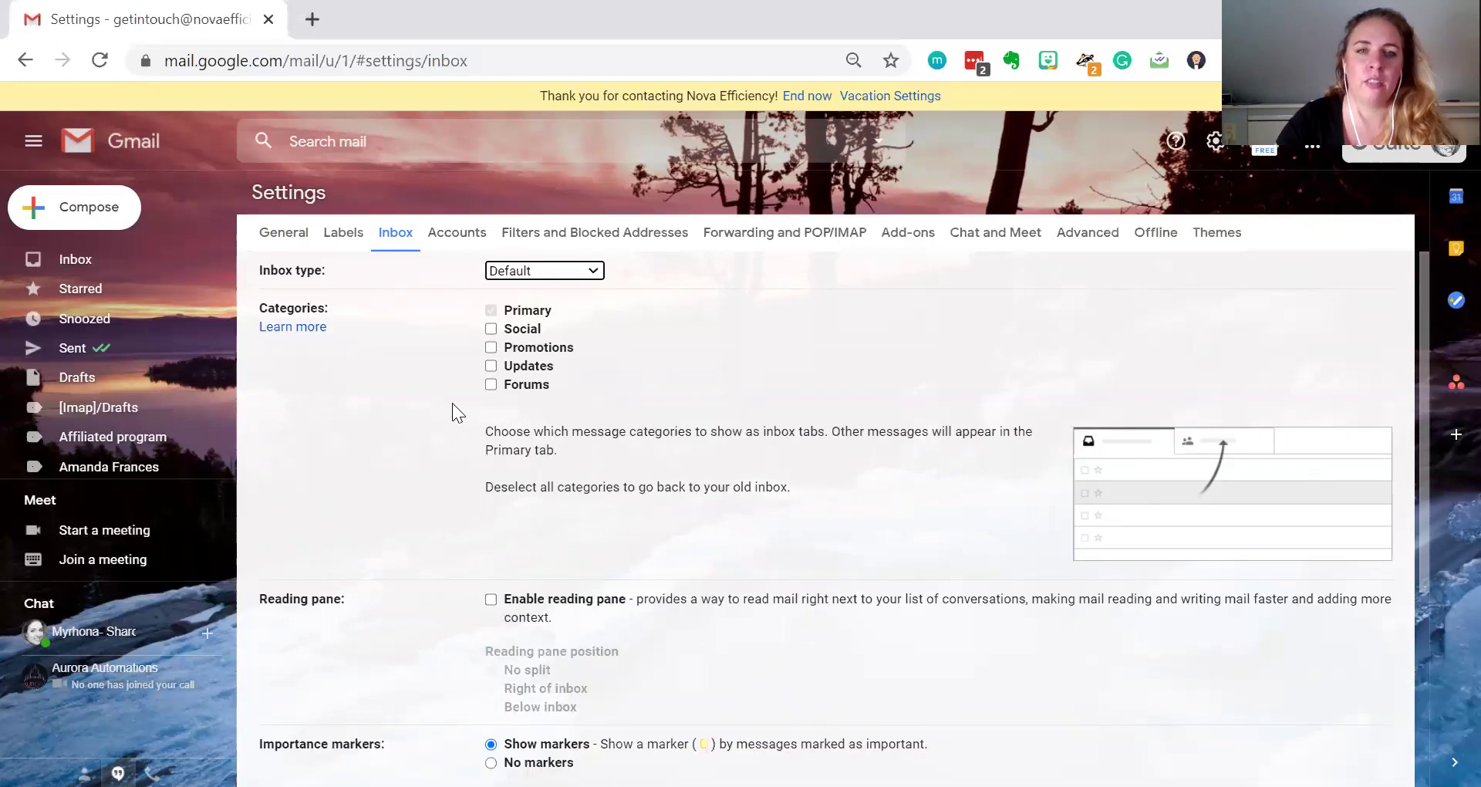
Step: Review the Accounts settings, highlighting the sender name used for outgoing mail
left_click(446, 241)
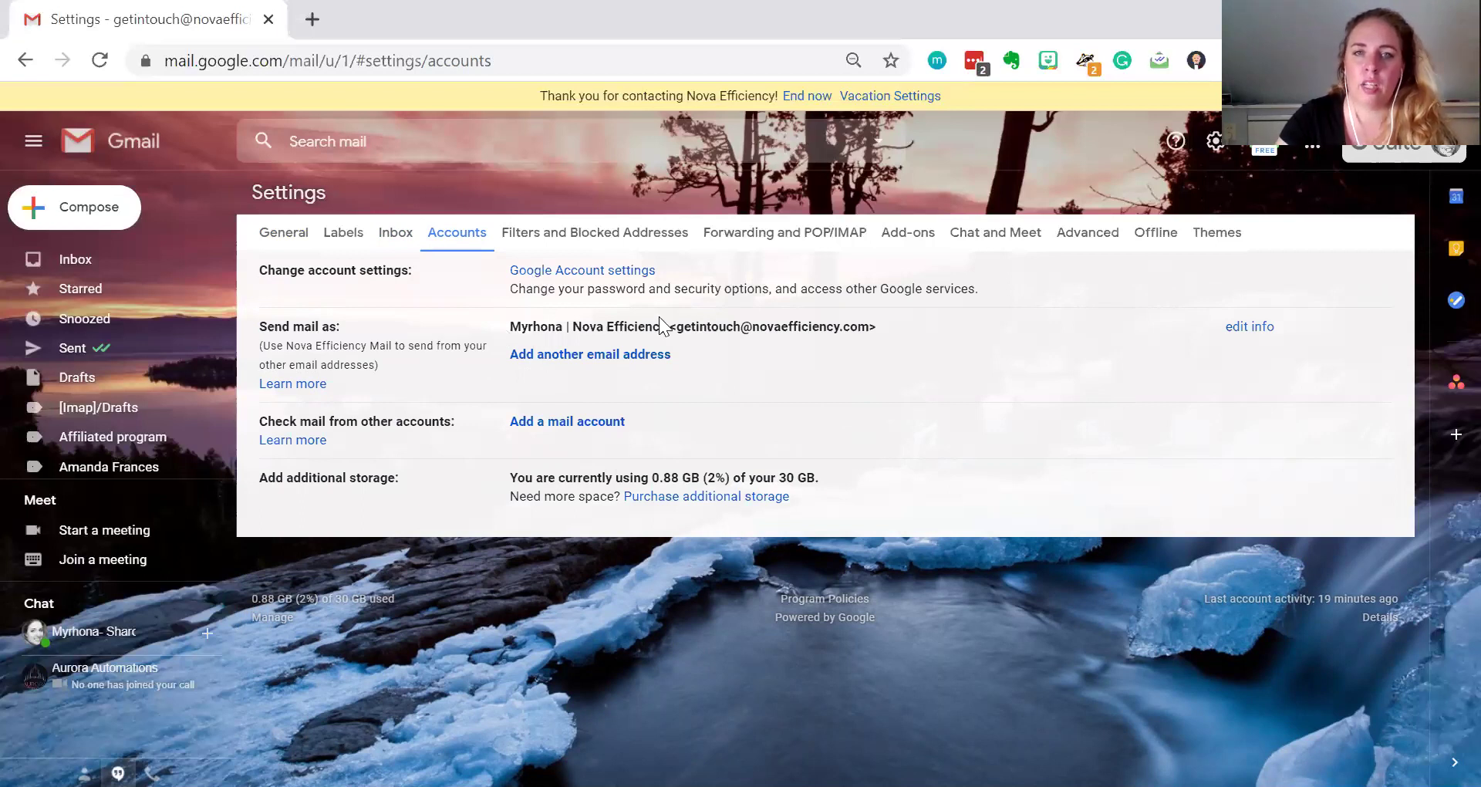
left_click_drag(666, 327, 522, 326)
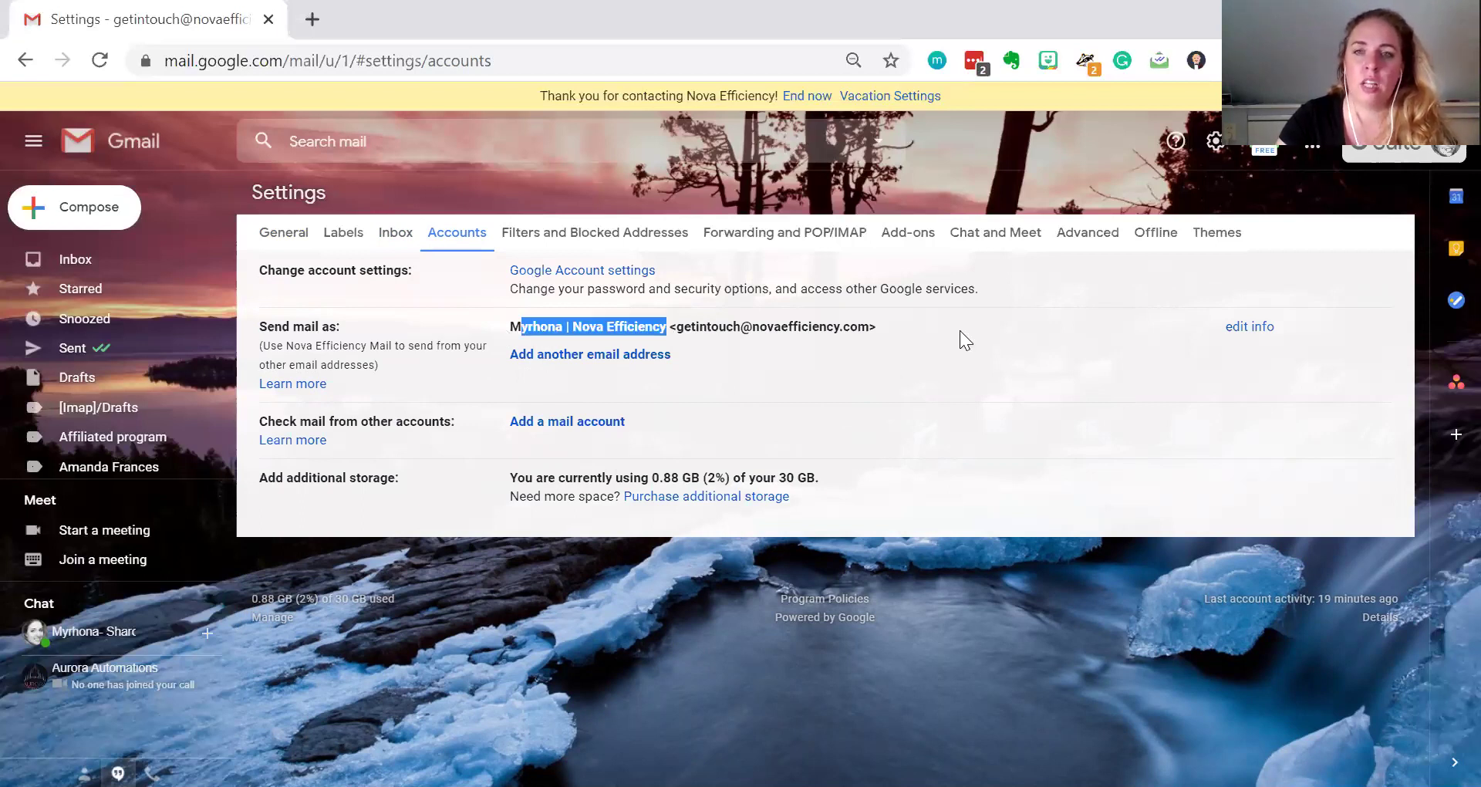
left_click(692, 363)
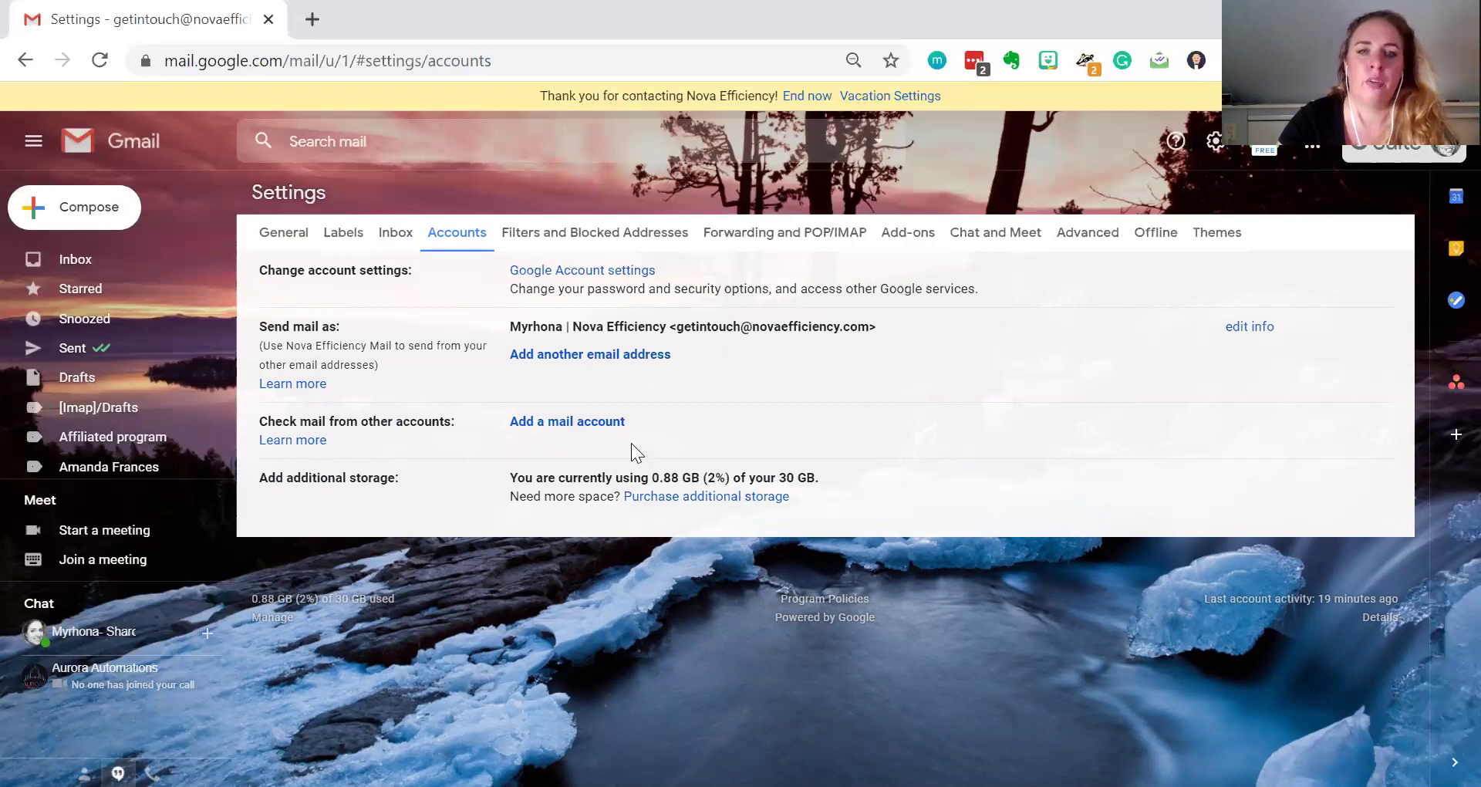
Step: Review the settings for filters and blocked addresses, forwarding and POP/IMAP, add-ons, and Chat and Meet
left_click(665, 235)
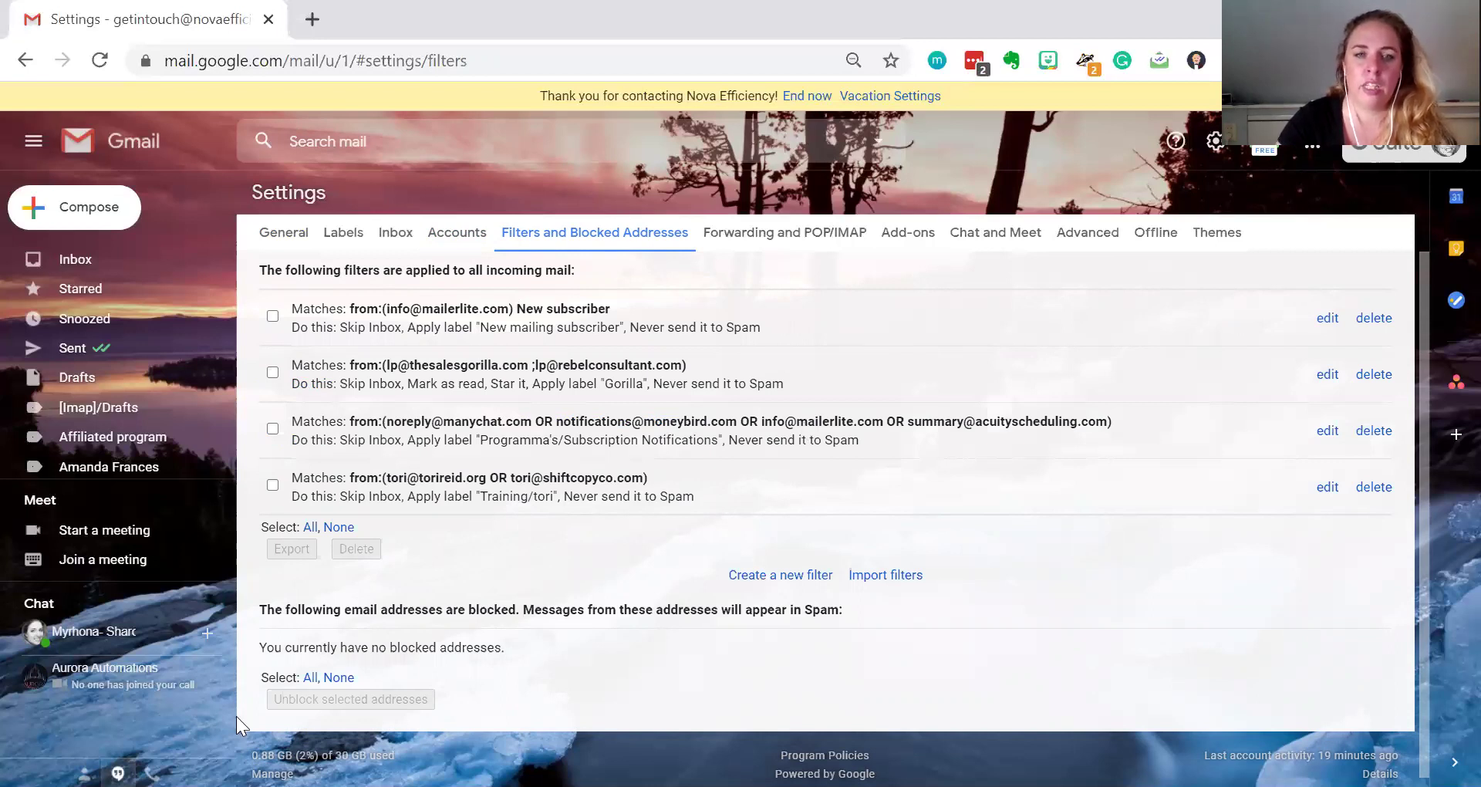
left_click(787, 238)
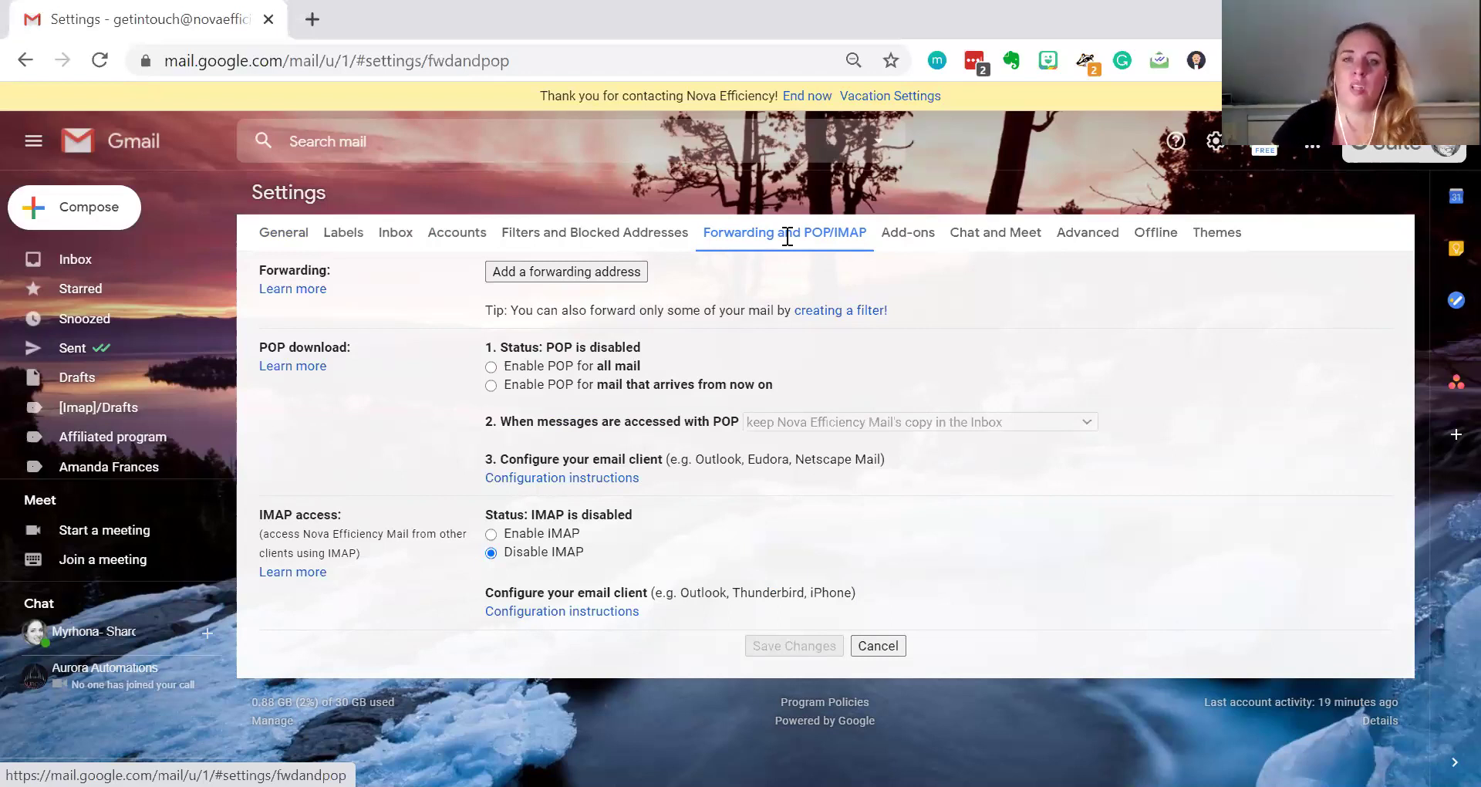
left_click(916, 241)
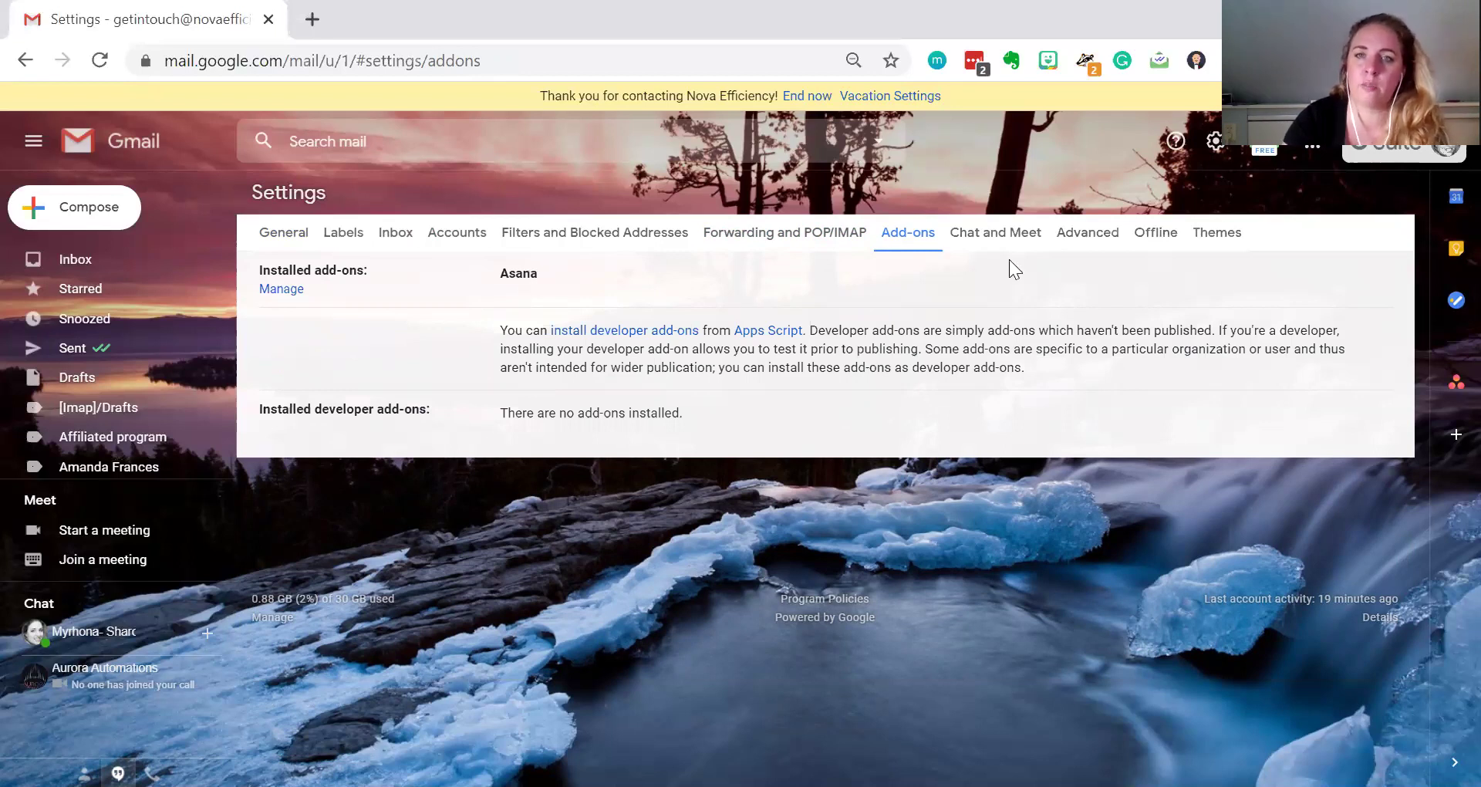
left_click(1013, 236)
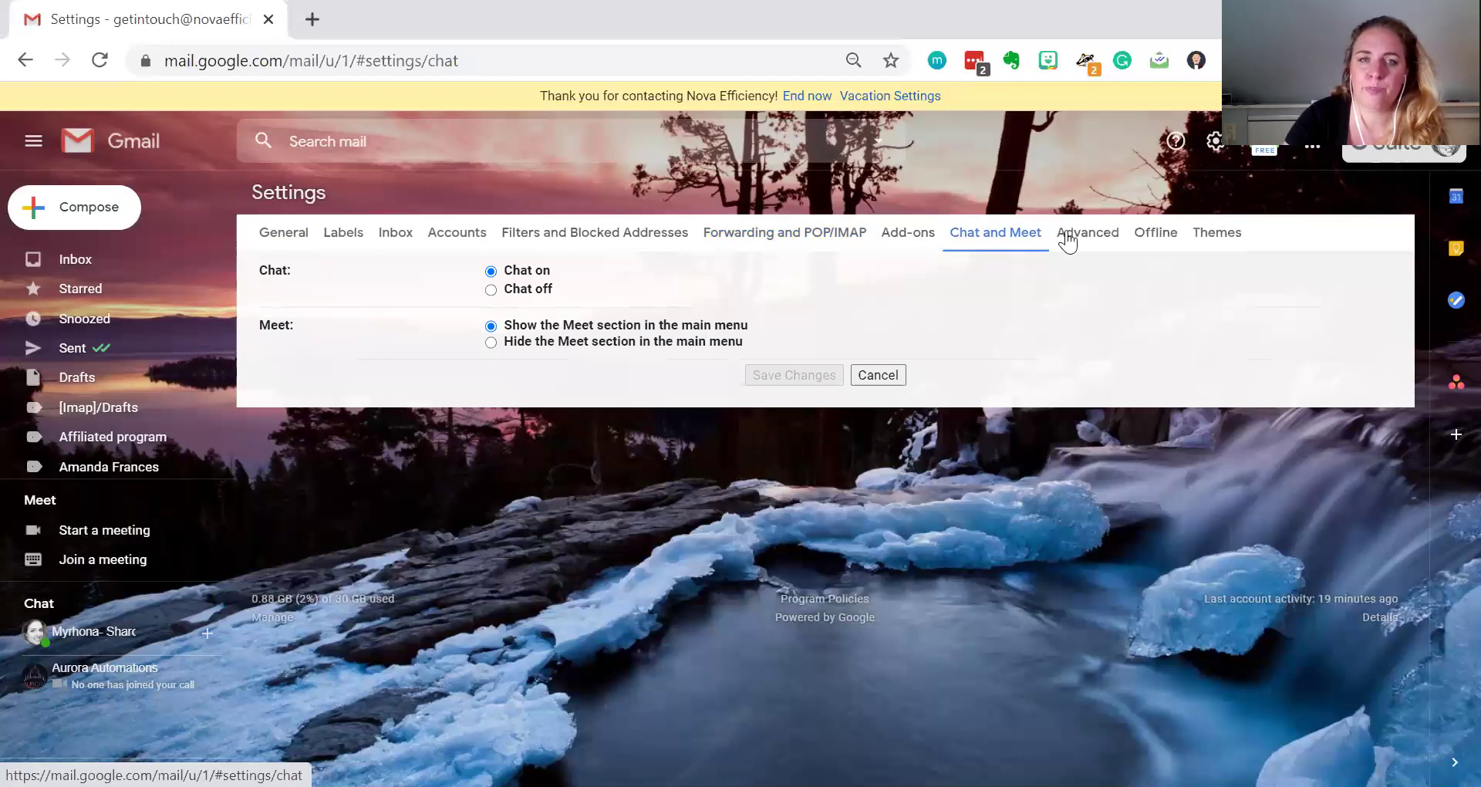
Step: Review the Advanced, Offline and Themes settings, then return to the General settings
left_click(1111, 239)
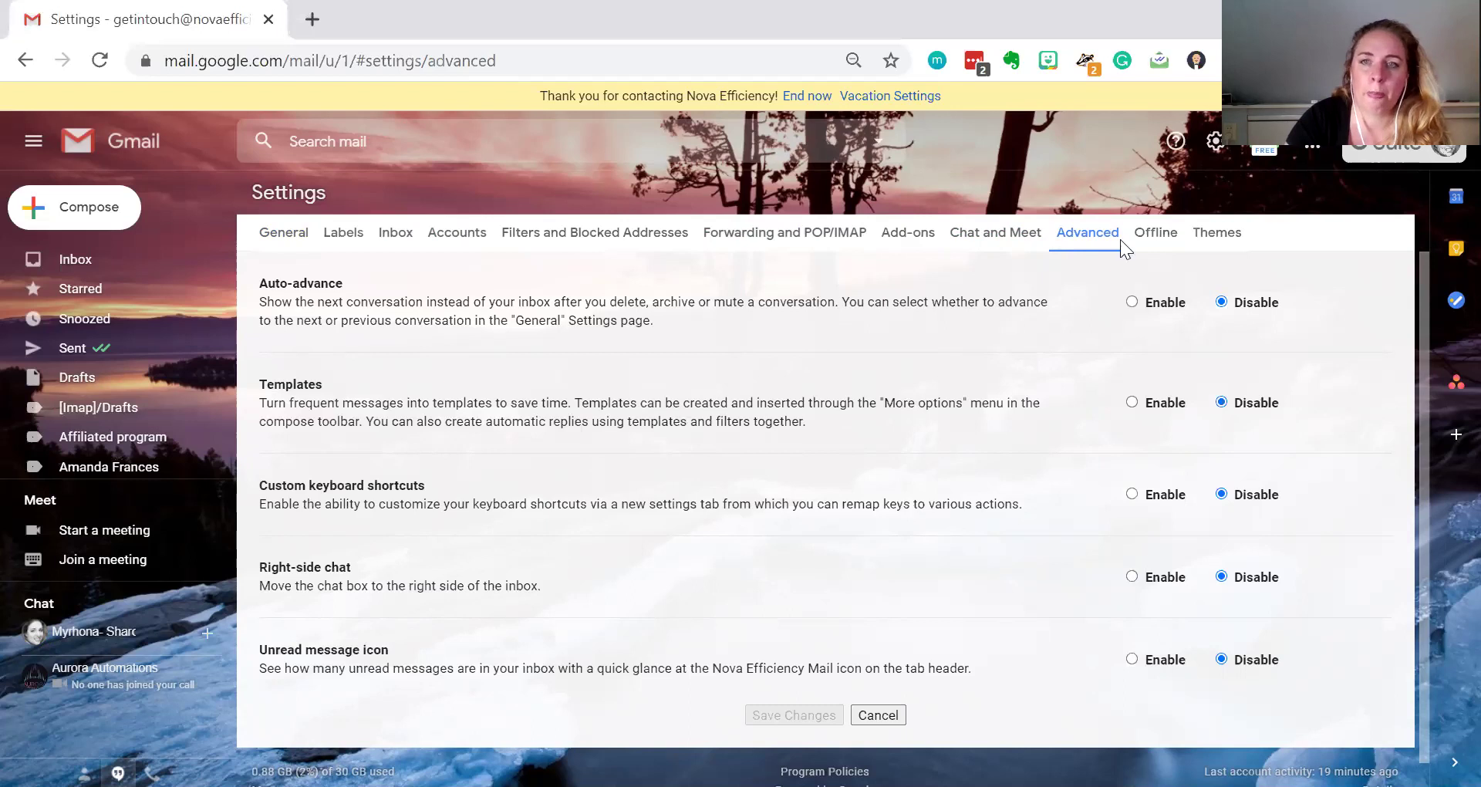
scroll(1134, 239, "down", 1)
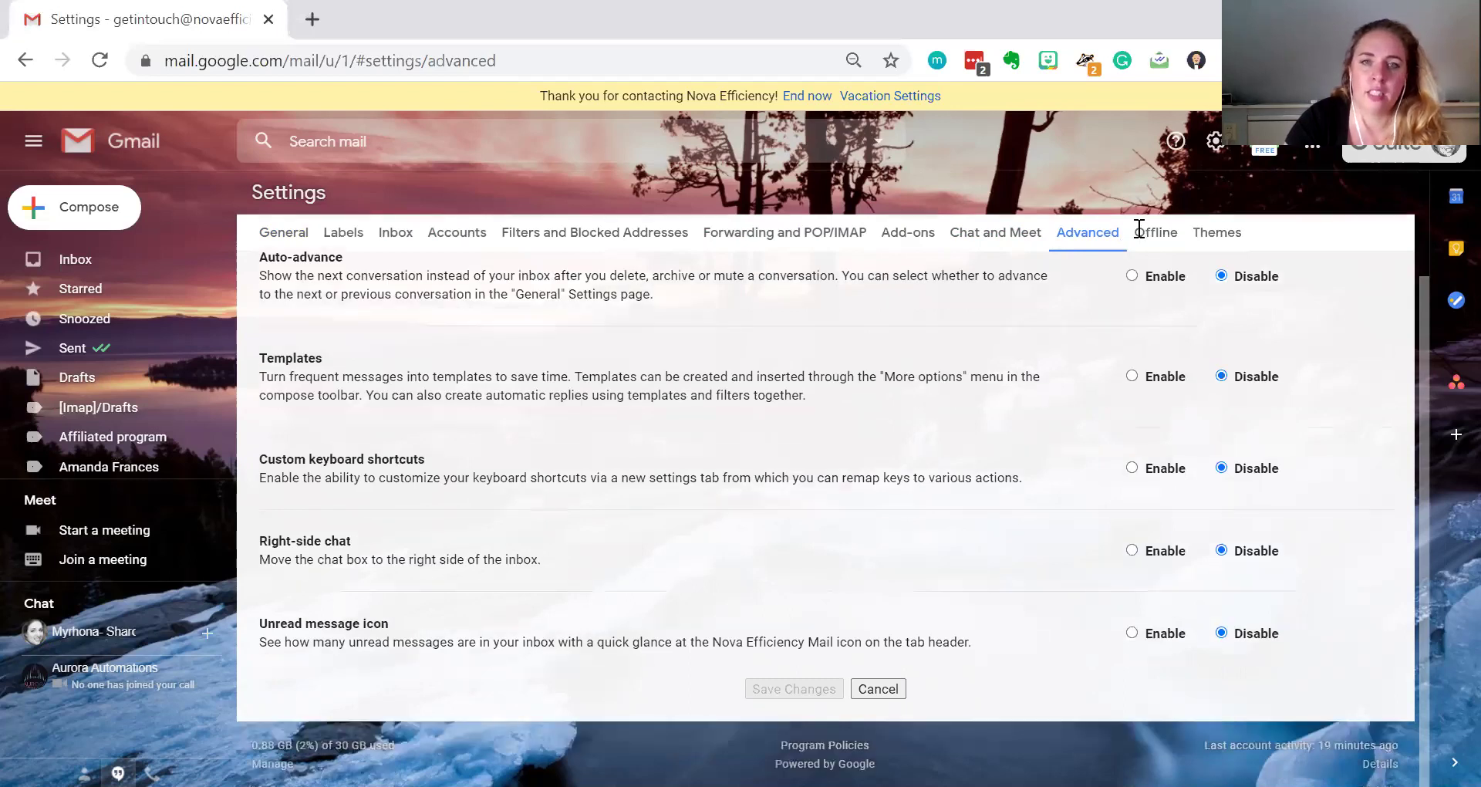
left_click(1146, 234)
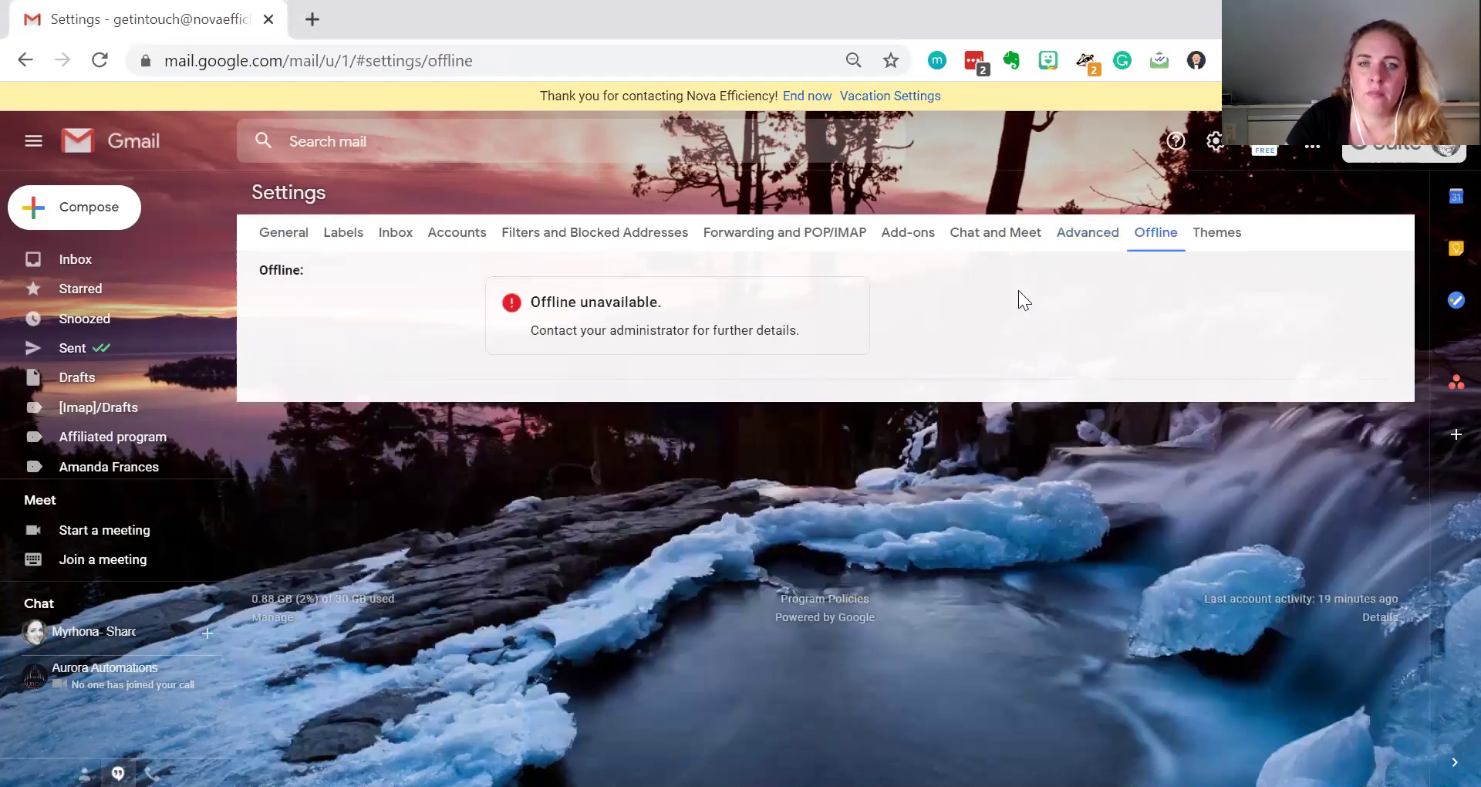
left_click(1229, 241)
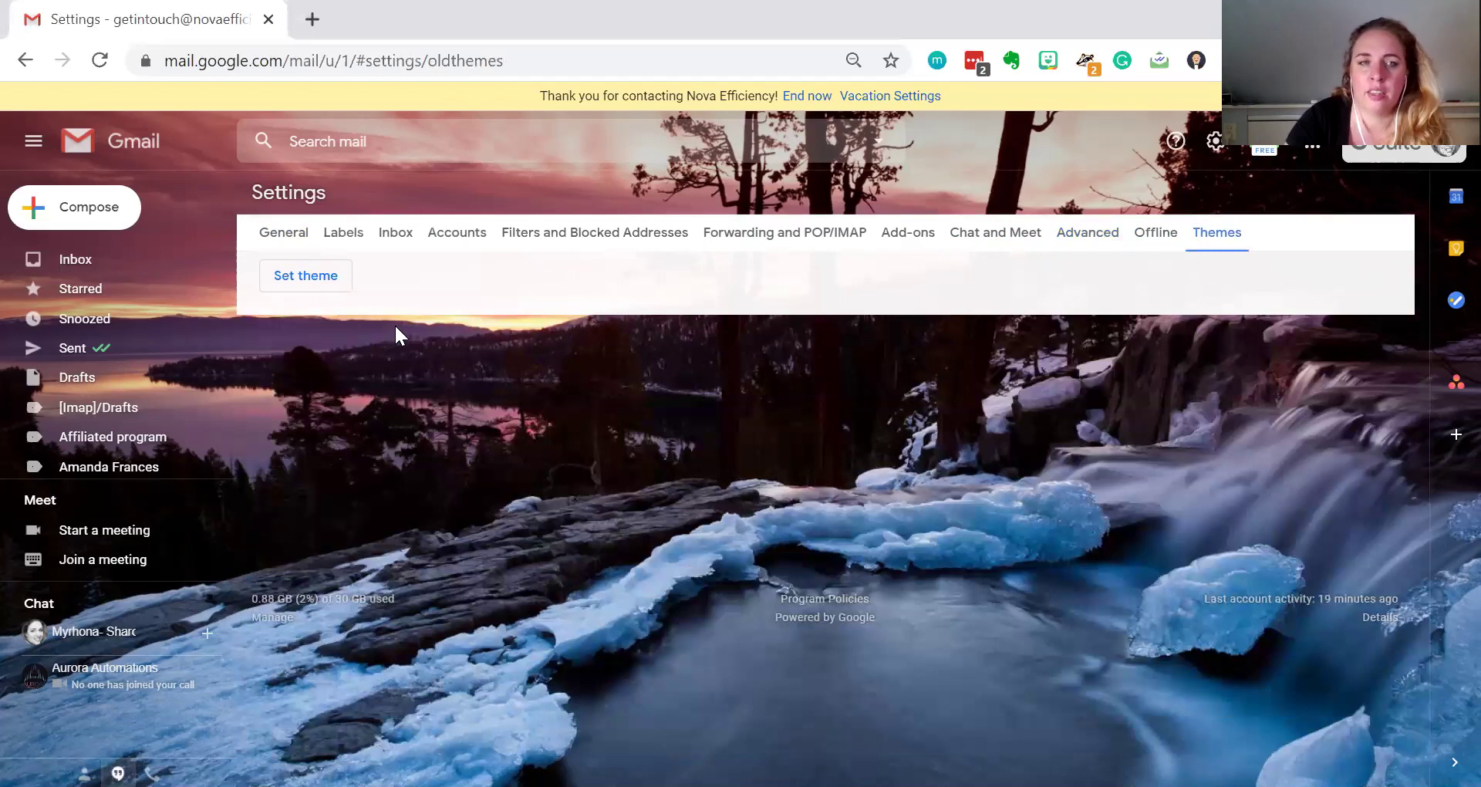
left_click(283, 240)
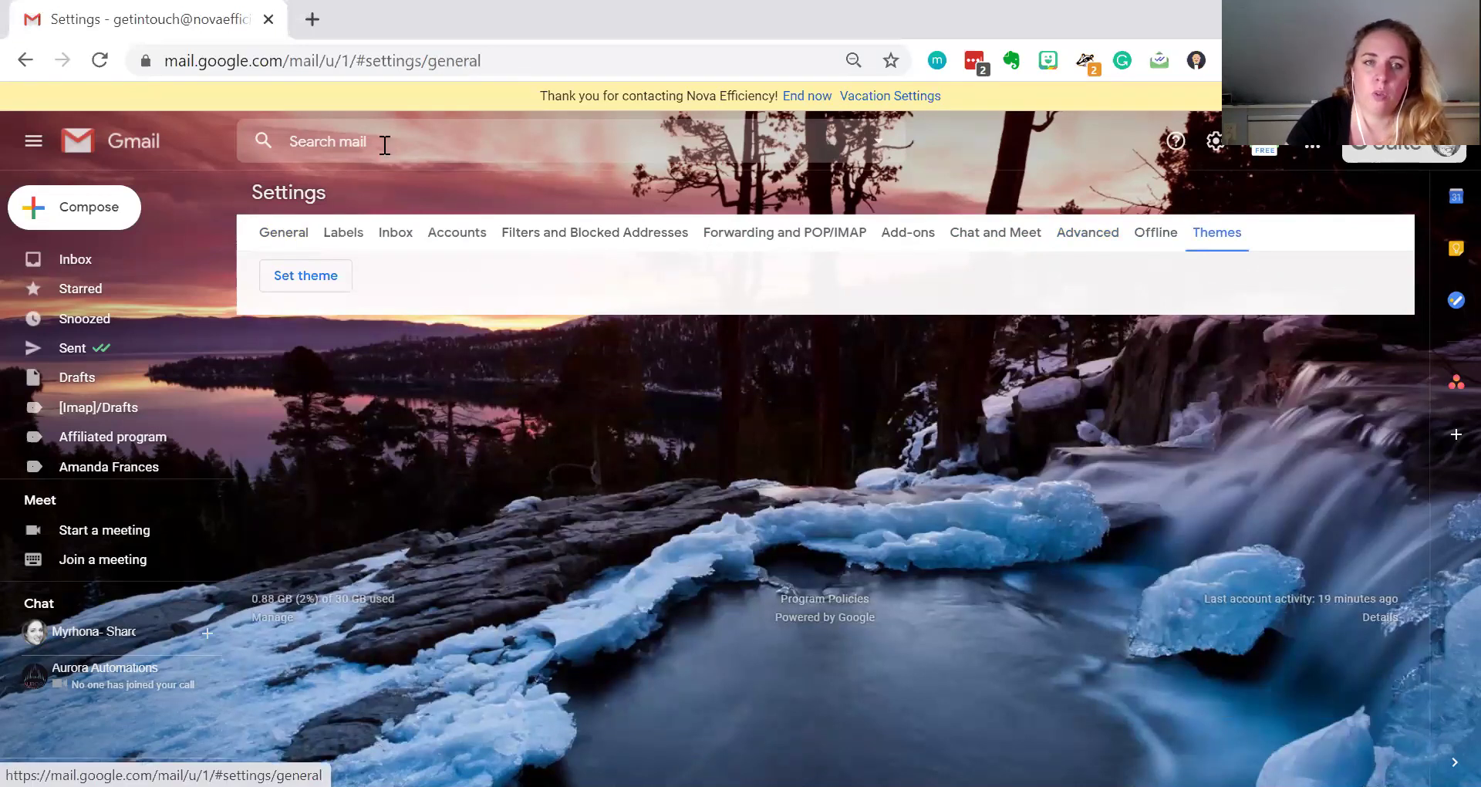